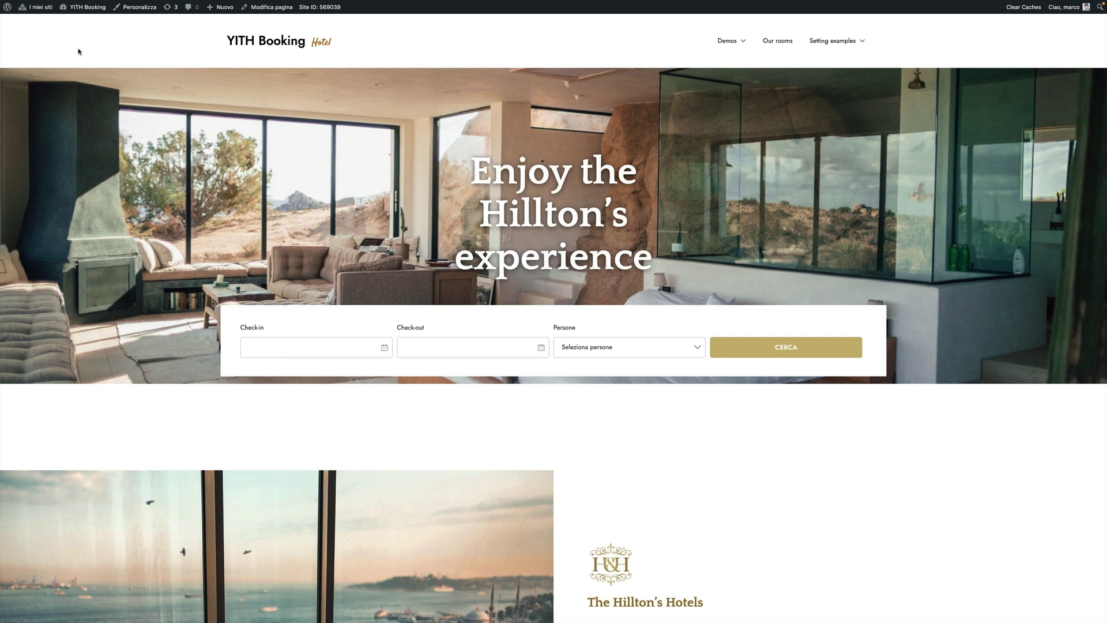
# - Open the YITH Booking site's administration dashboard and start adding a new product
pyautogui.moveTo(76, 10)
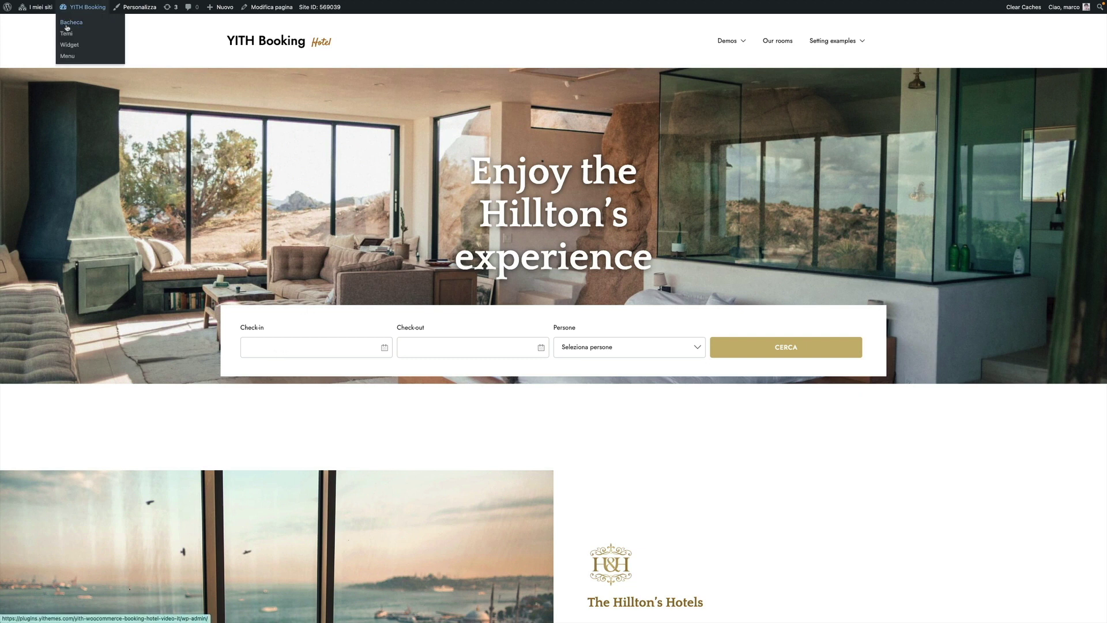
pyautogui.click(67, 27)
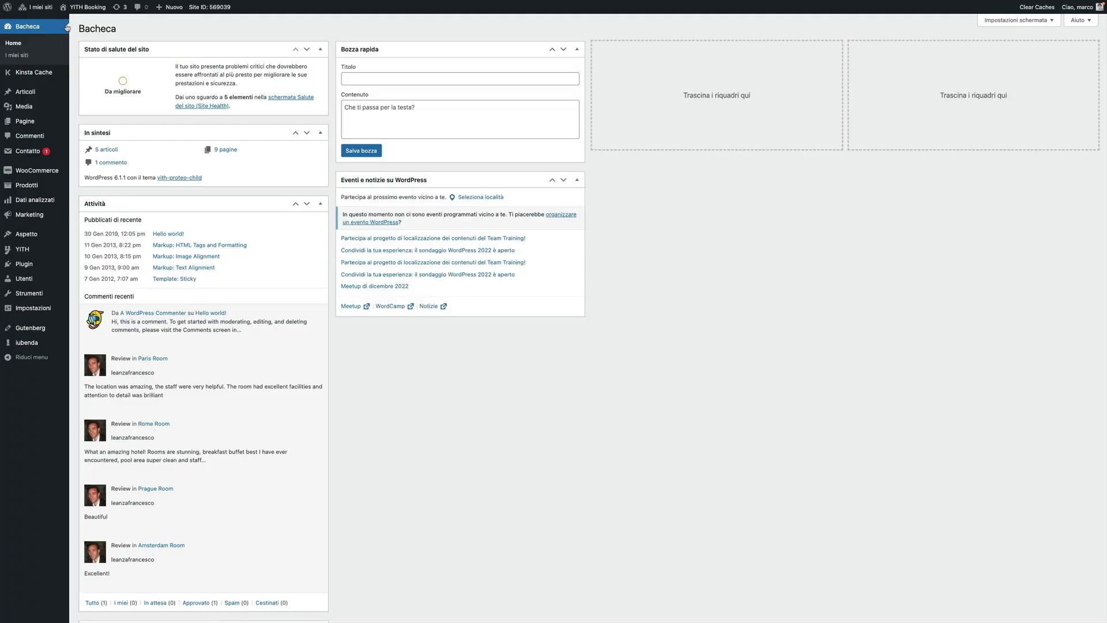
pyautogui.moveTo(48, 186)
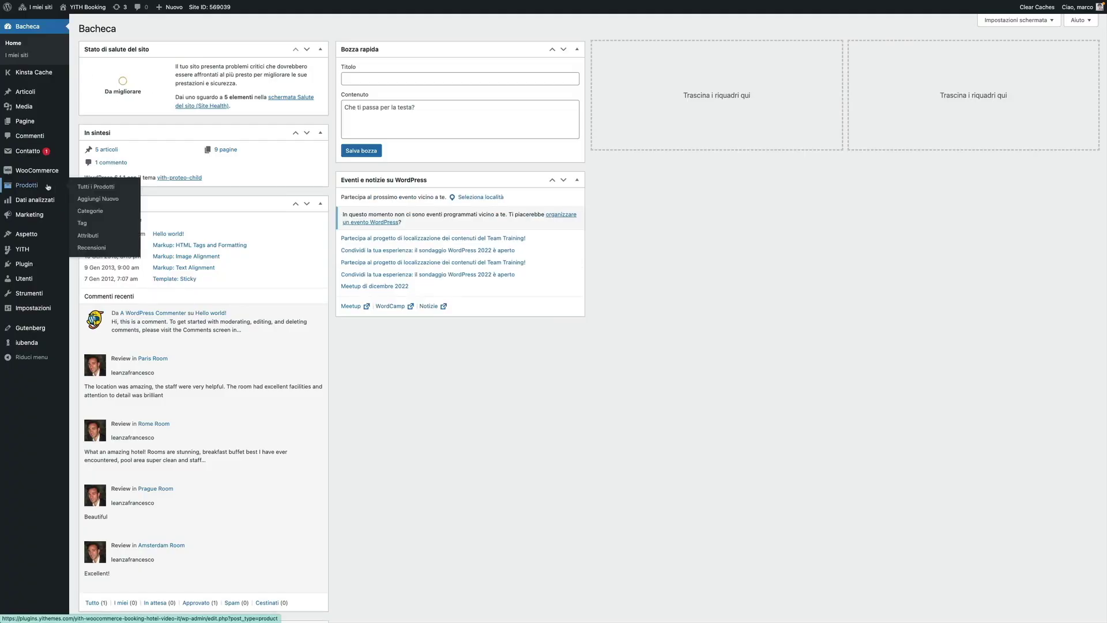
pyautogui.click(98, 202)
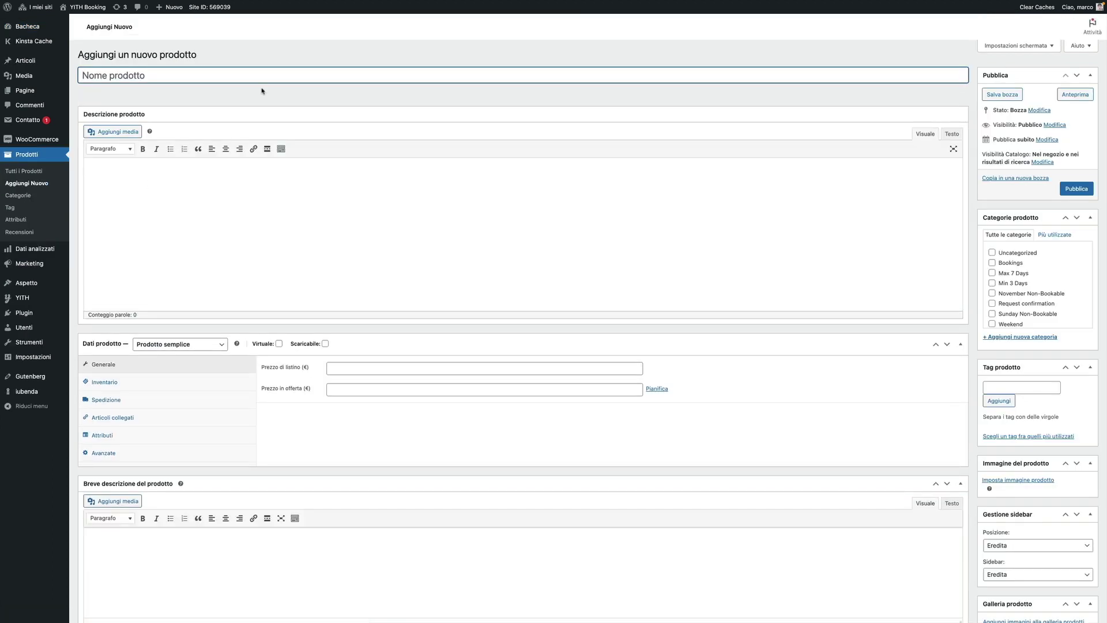
# - Name the product "Appartamento New York" and set its product type to Prodotto prenotabile
pyautogui.write('appartamento New York')
pyautogui.click(89, 75)
pyautogui.press('BackSpace')
pyautogui.write('A')
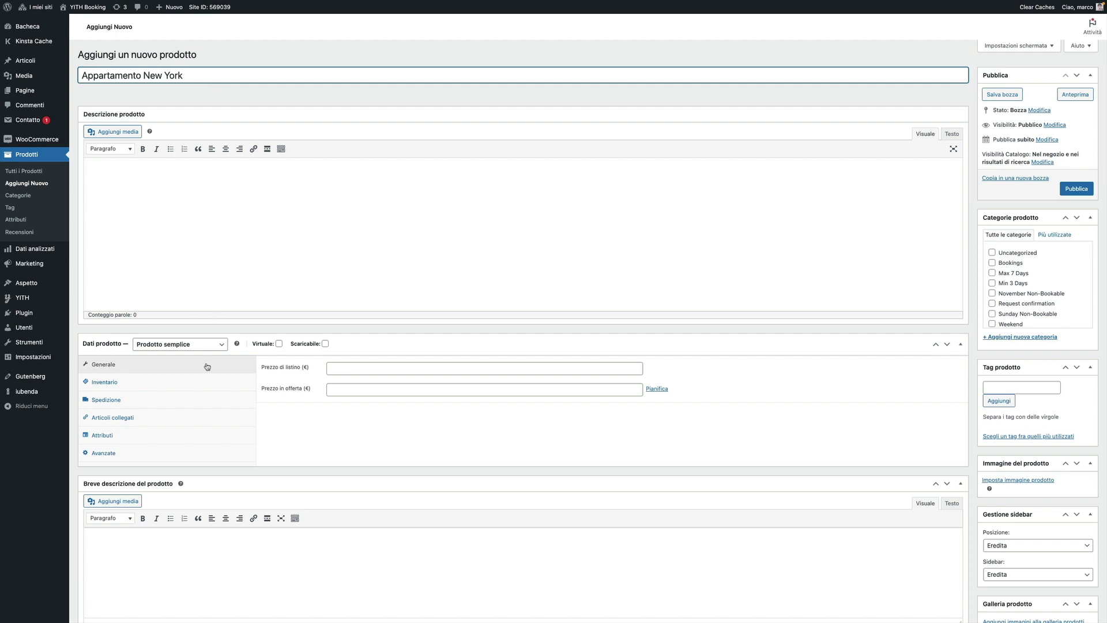
pyautogui.click(222, 344)
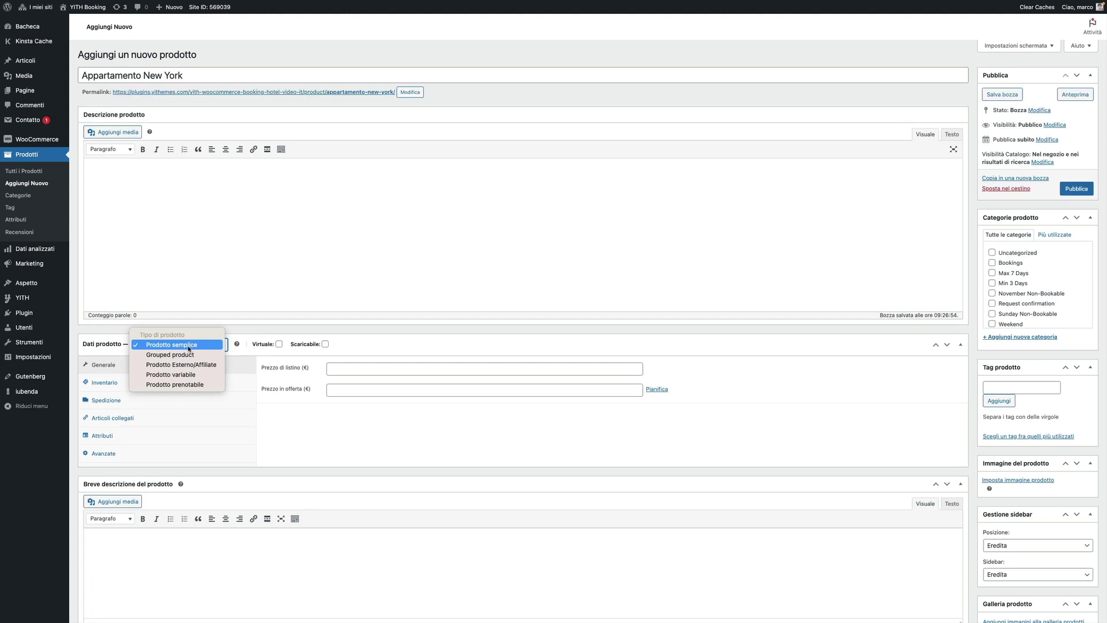
pyautogui.click(160, 385)
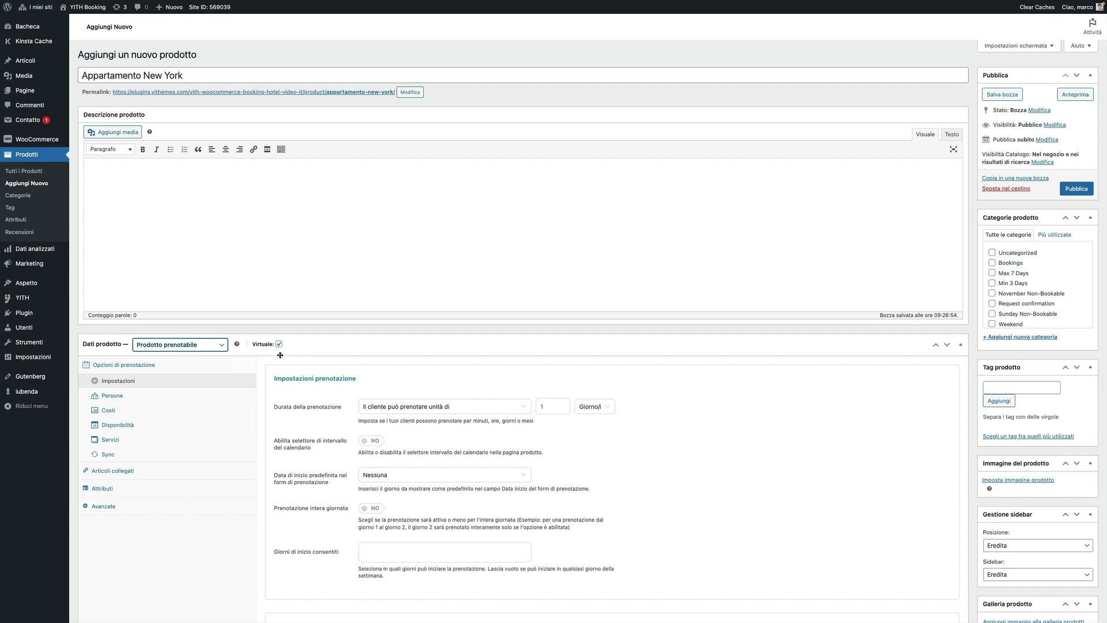
# - Keep Giorno/i as the booking duration unit and enable the calendar range selector in the booking settings
pyautogui.scroll(-2, 198, 329)
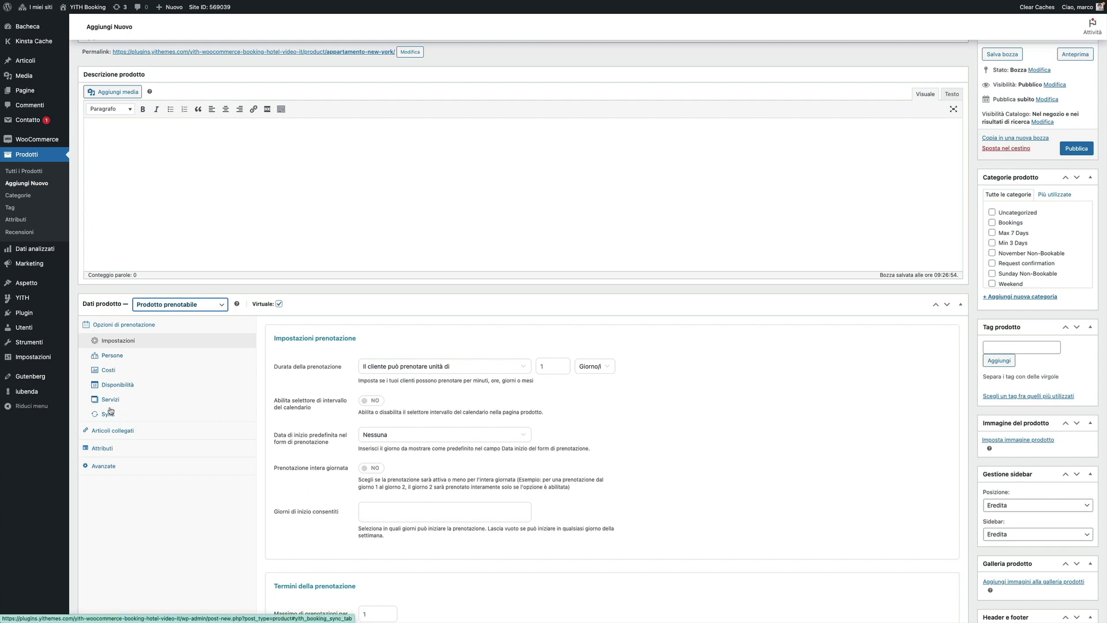
pyautogui.moveTo(23, 297)
pyautogui.scroll(-2, 246, 360)
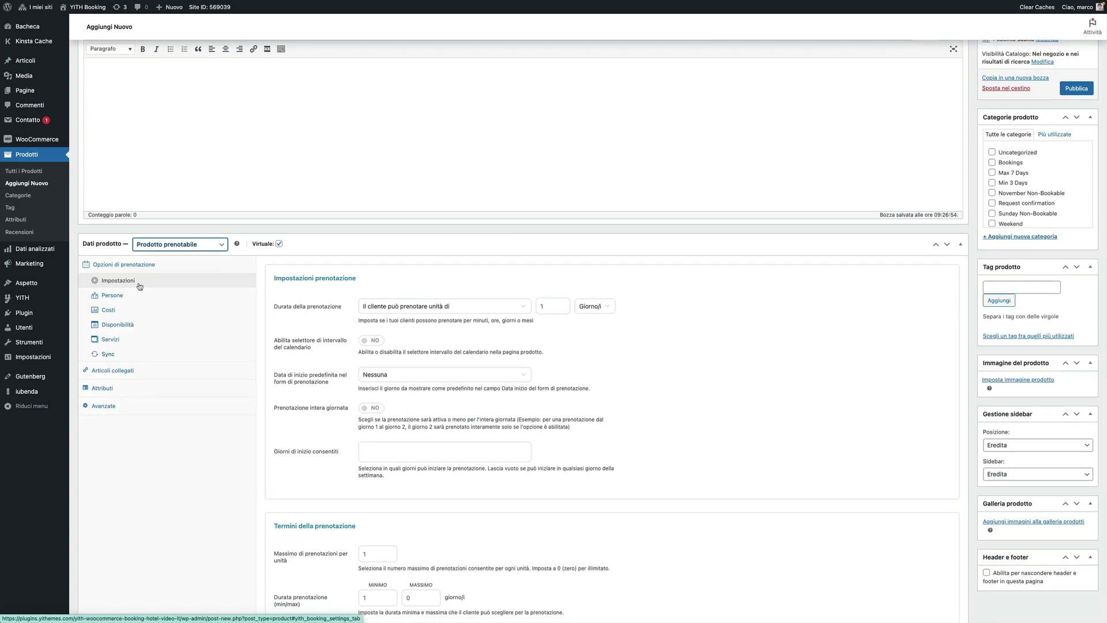
pyautogui.scroll(-2, 339, 321)
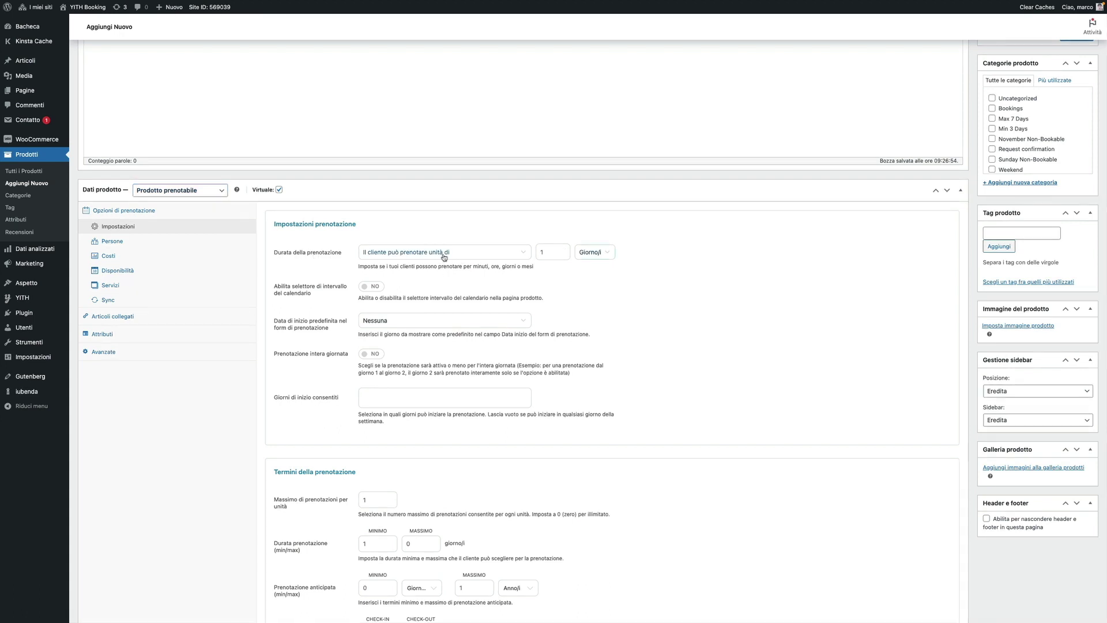
pyautogui.click(605, 255)
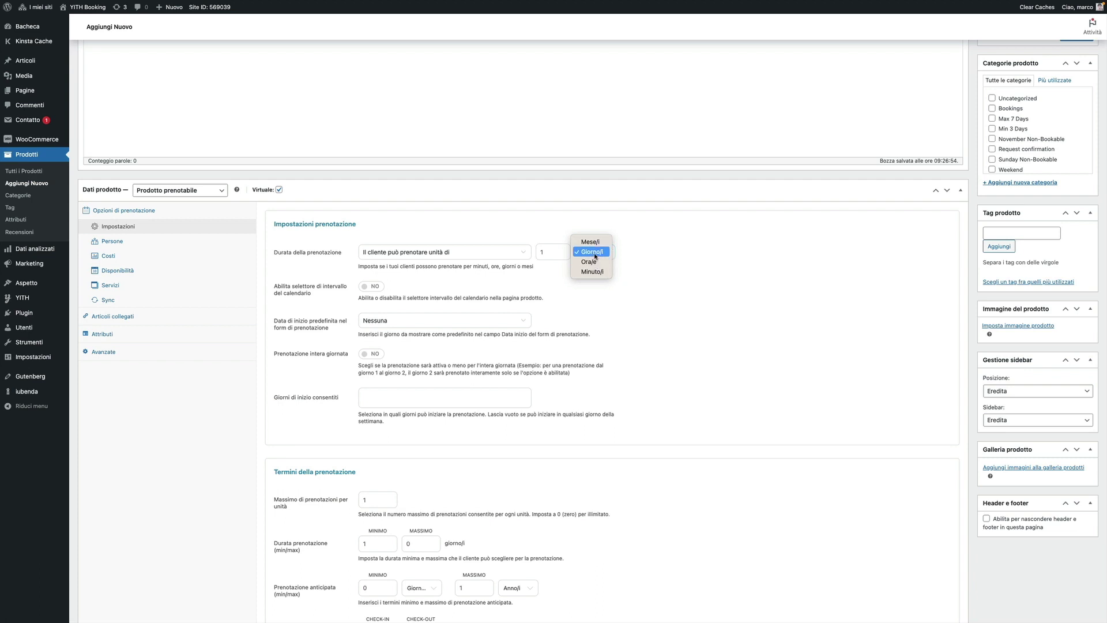
pyautogui.click(594, 252)
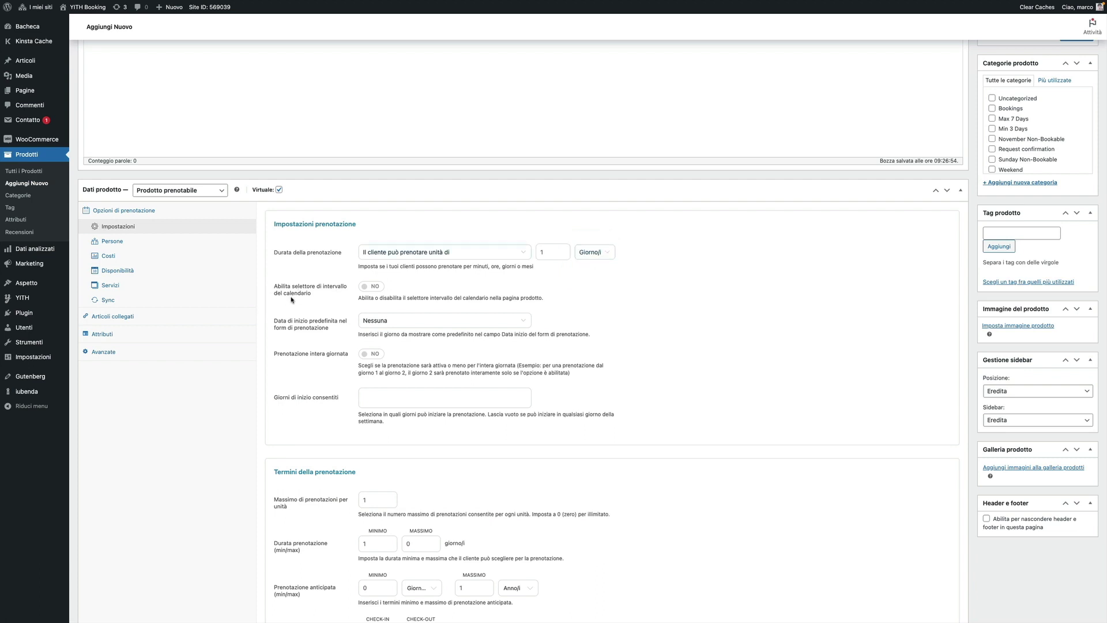
pyautogui.click(368, 288)
# - Try the booking duration type Unità fisse di and restore Il cliente può prenotare unità di
pyautogui.click(452, 252)
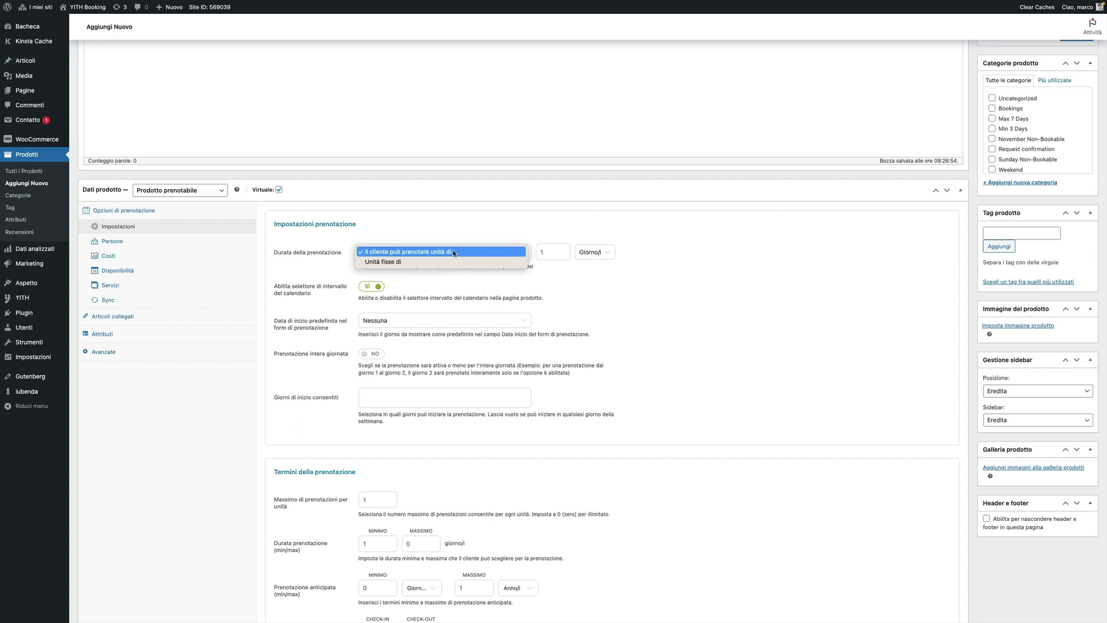
pyautogui.click(401, 264)
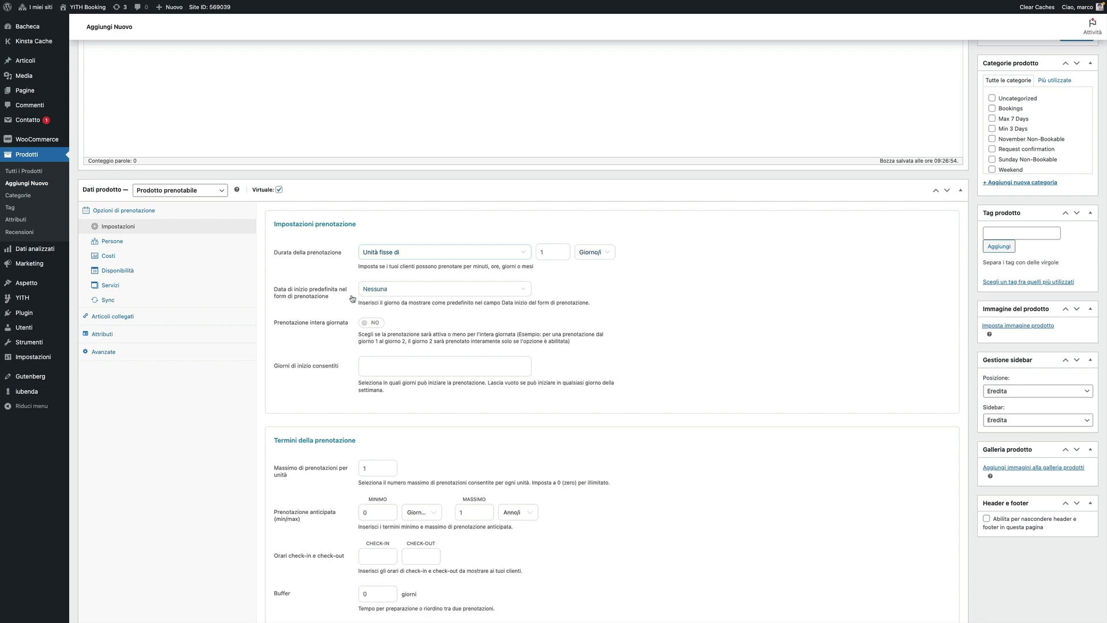
pyautogui.click(380, 289)
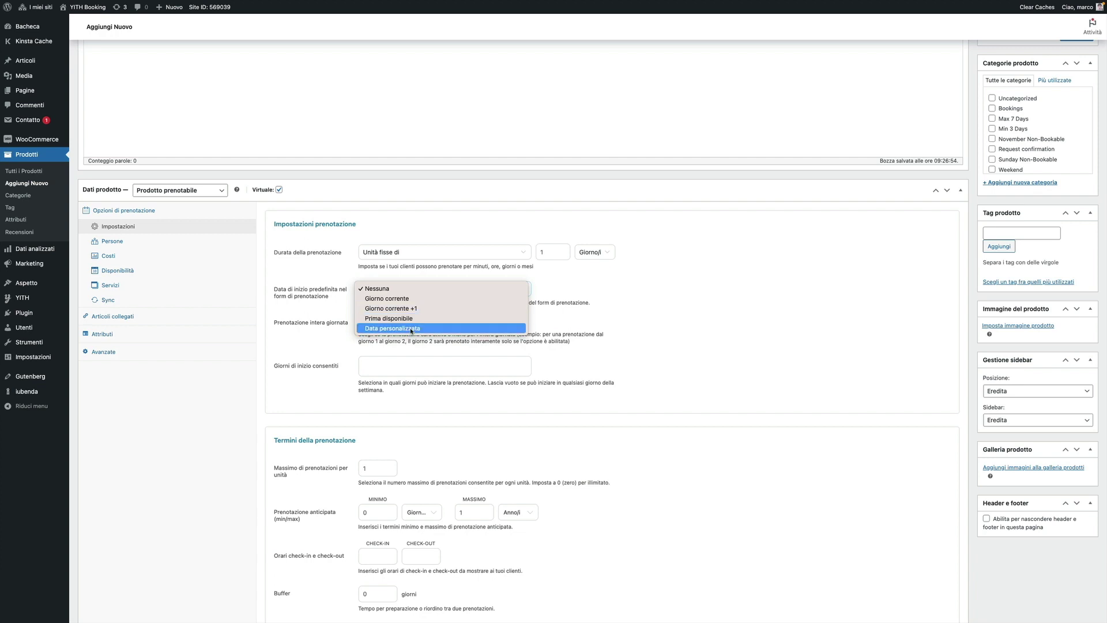
pyautogui.click(393, 251)
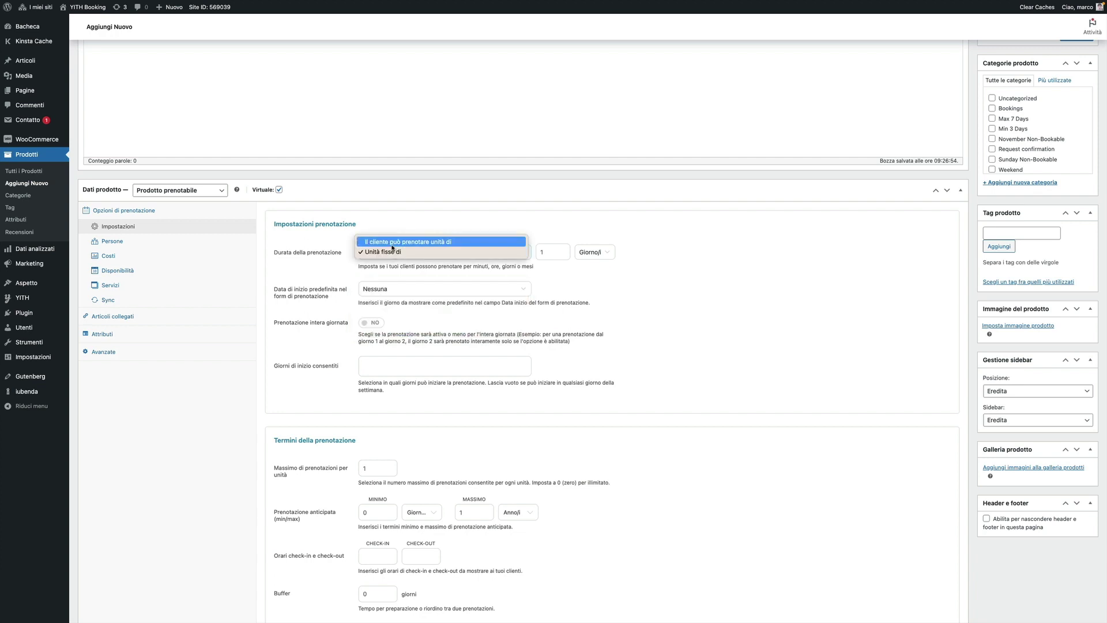
pyautogui.click(393, 248)
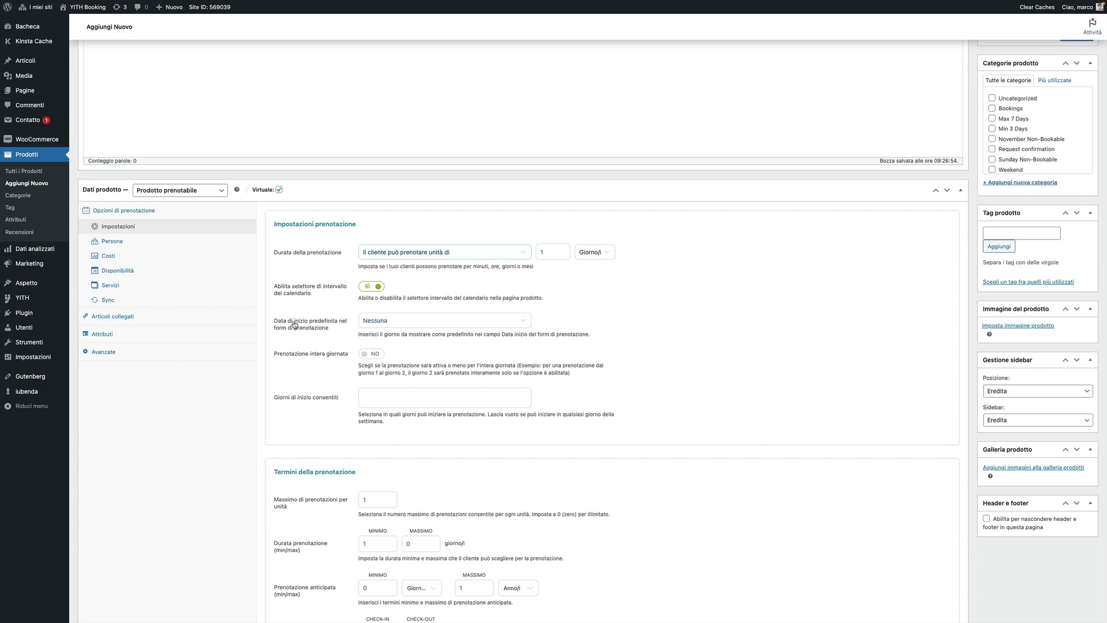
# - Examine the options for default start date, full-day booking and allowed start days, leaving their settings as they are
pyautogui.click(406, 325)
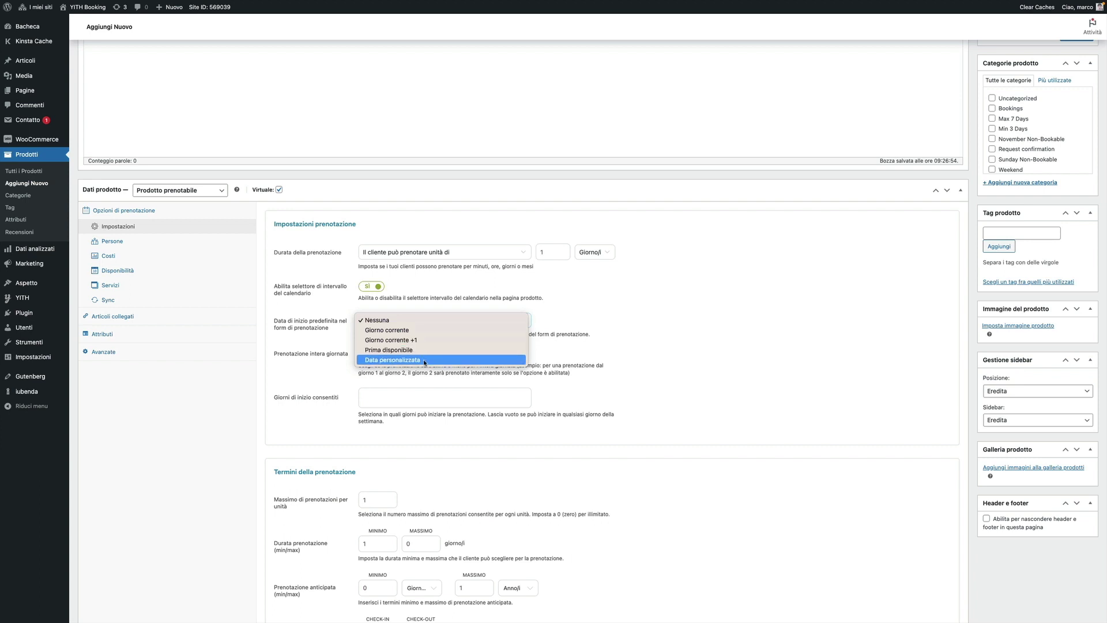
pyautogui.click(291, 371)
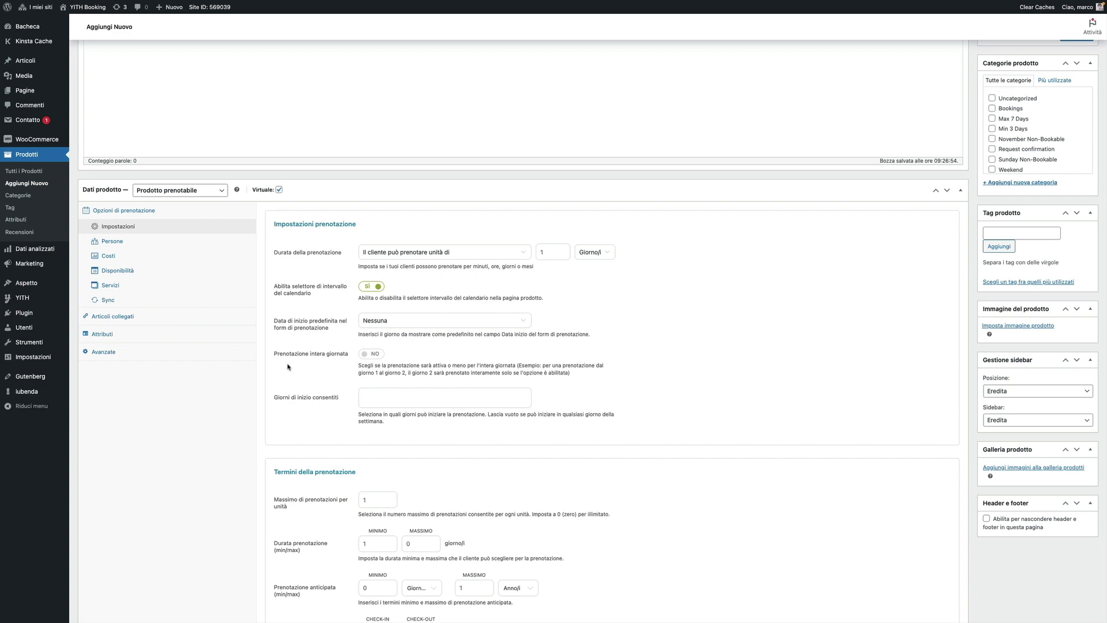
pyautogui.click(368, 355)
pyautogui.click(369, 356)
pyautogui.click(383, 401)
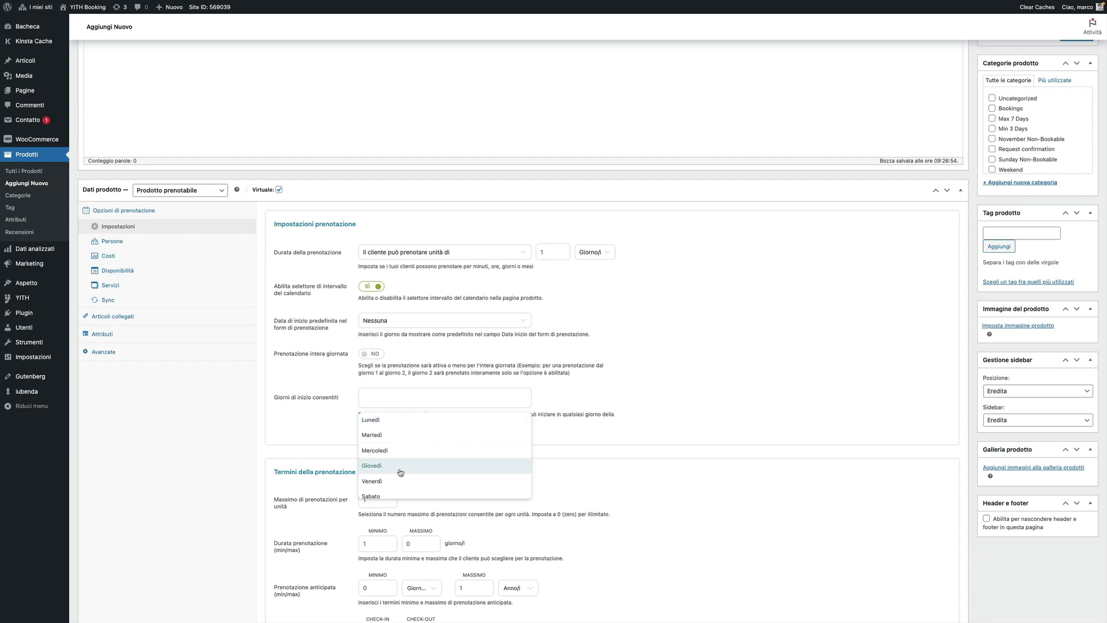
pyautogui.click(660, 403)
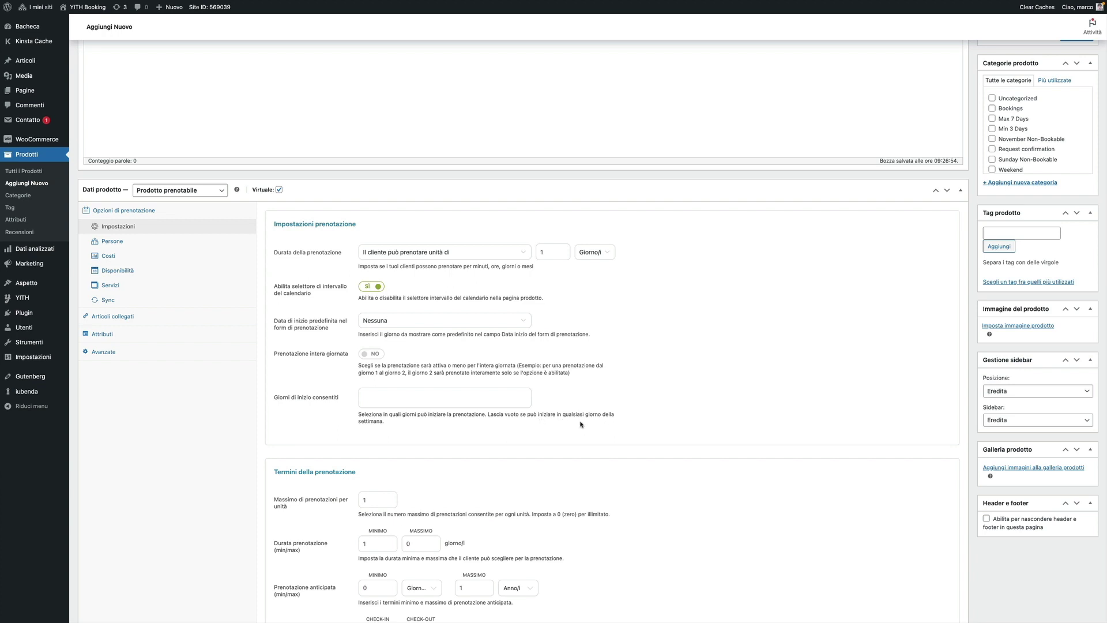
# - Try a maximum of 3 bookings per unit in the booking terms and restore it to 1
pyautogui.scroll(-3, 388, 430)
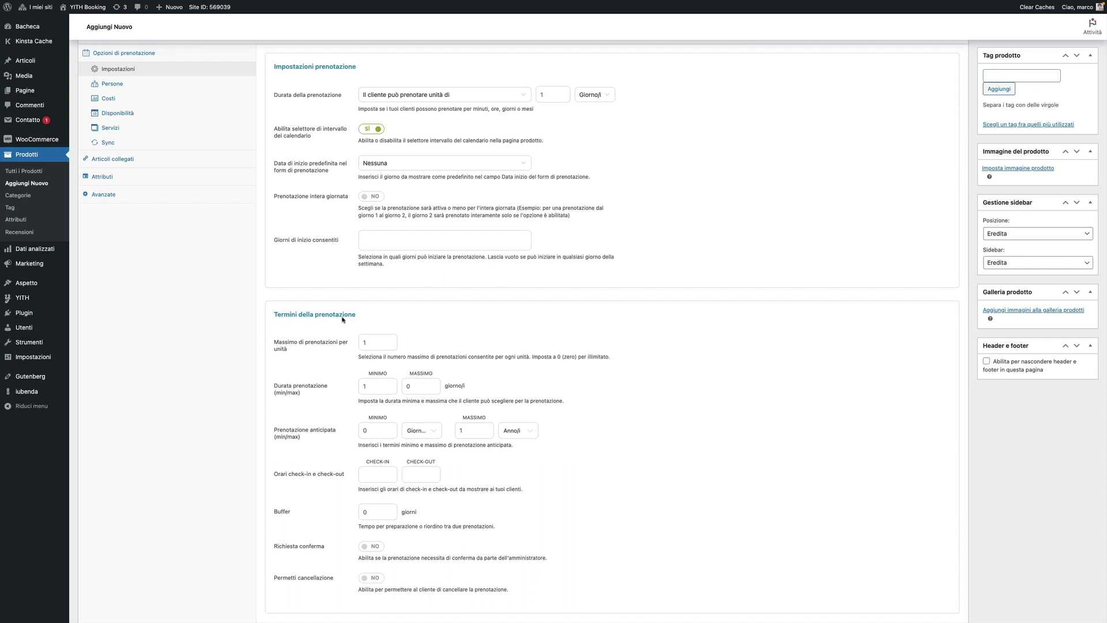
pyautogui.scroll(-1, 338, 326)
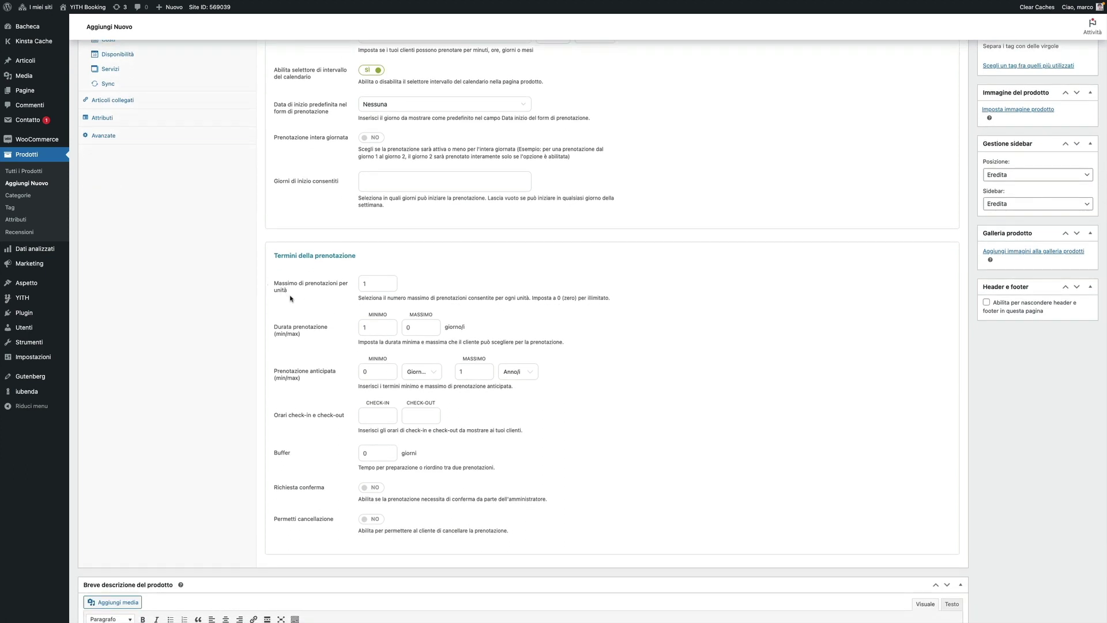
pyautogui.click(368, 287)
pyautogui.press('BackSpace')
pyautogui.write('3')
pyautogui.hotkey('ctrl', 'a')
pyautogui.write('1')
# - Try Ora/e as the booking duration unit and restore Giorno/i
pyautogui.scroll(3, 594, 339)
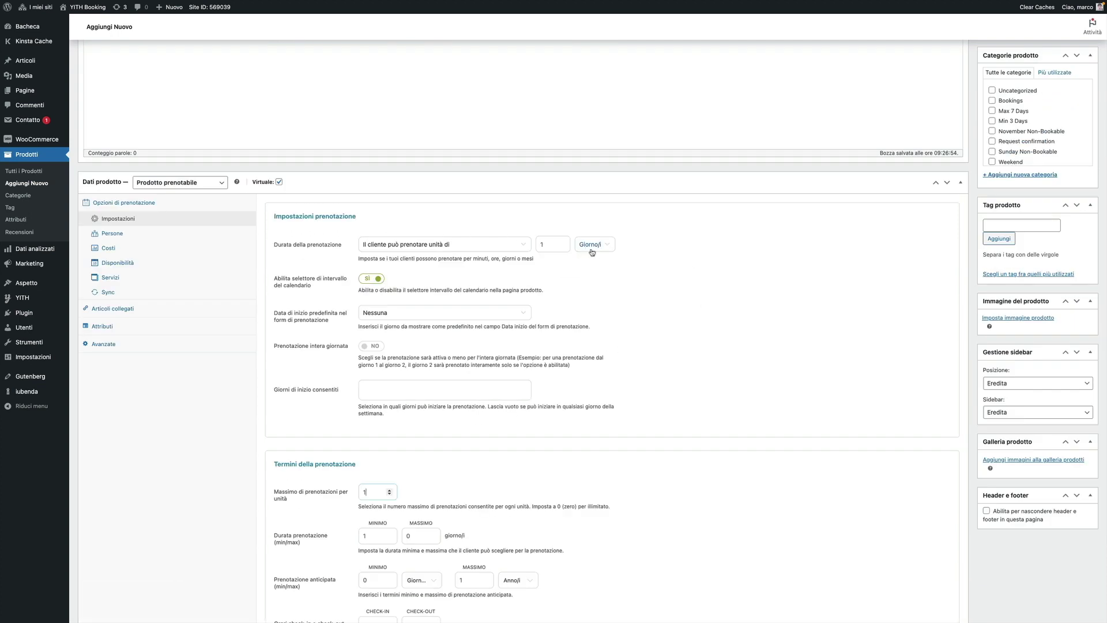
pyautogui.click(593, 252)
pyautogui.click(589, 254)
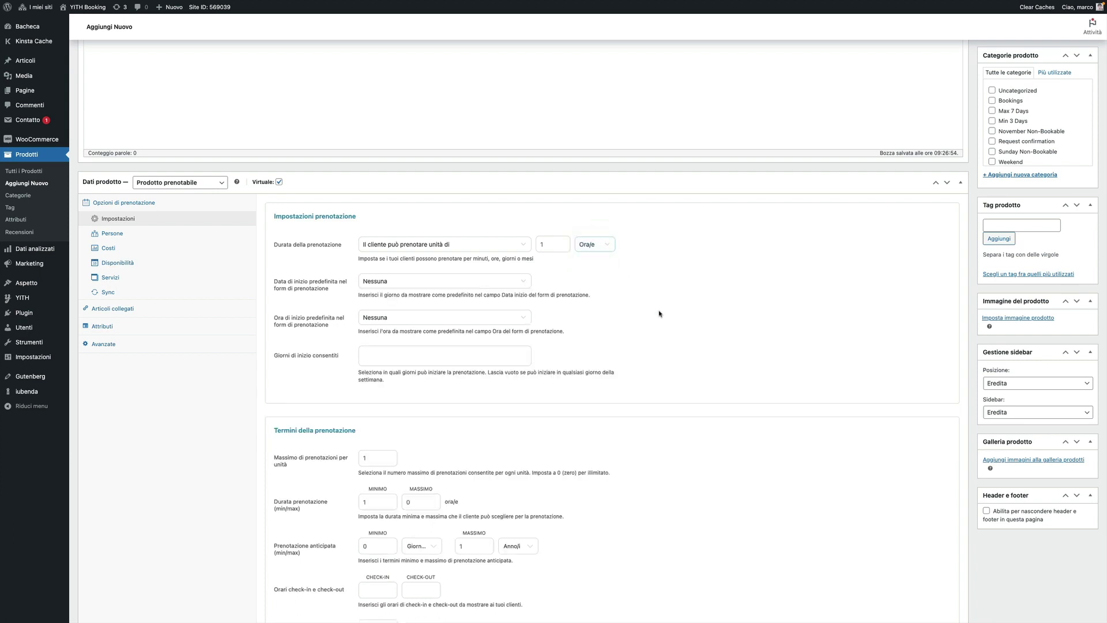
pyautogui.scroll(-1, 635, 322)
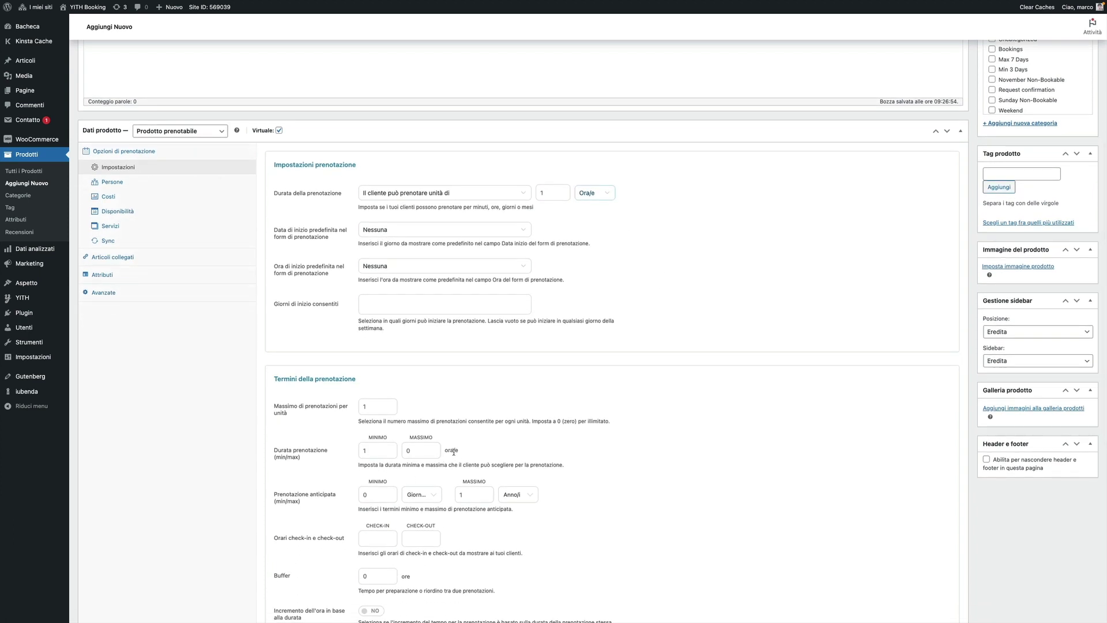
pyautogui.click(603, 196)
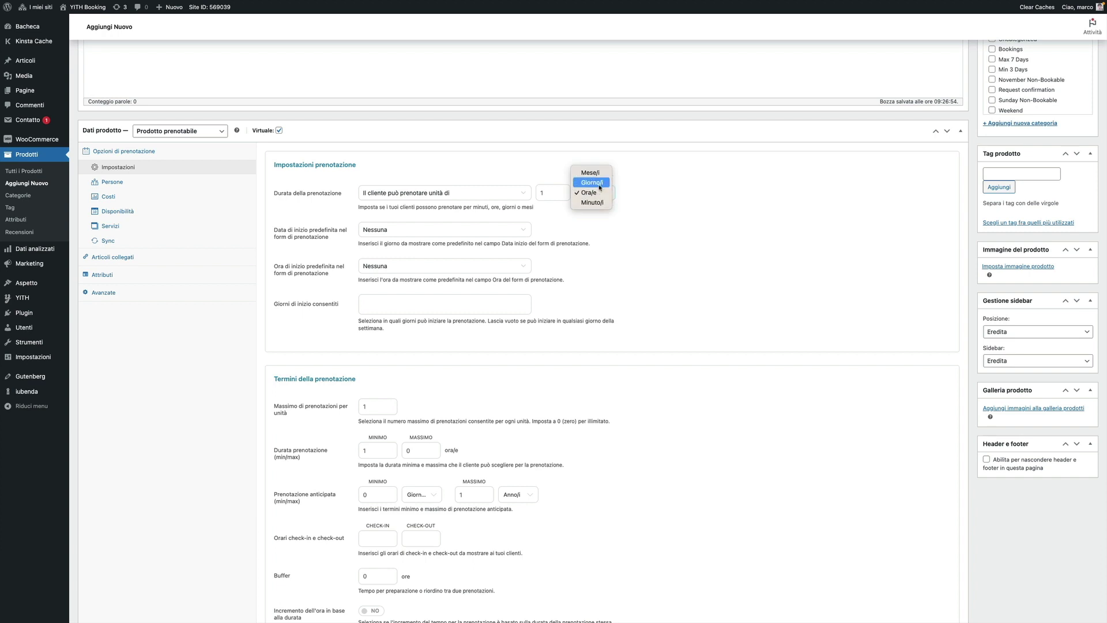
pyautogui.click(594, 183)
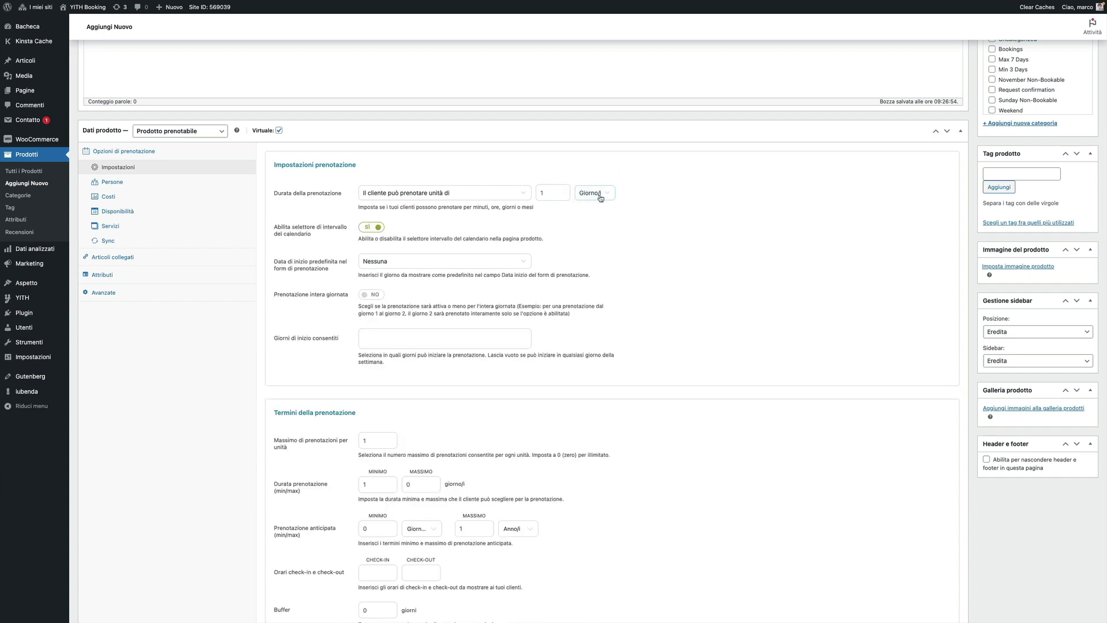
# - Set the maximum booking duration to 10 days in the booking terms
pyautogui.scroll(-3, 618, 311)
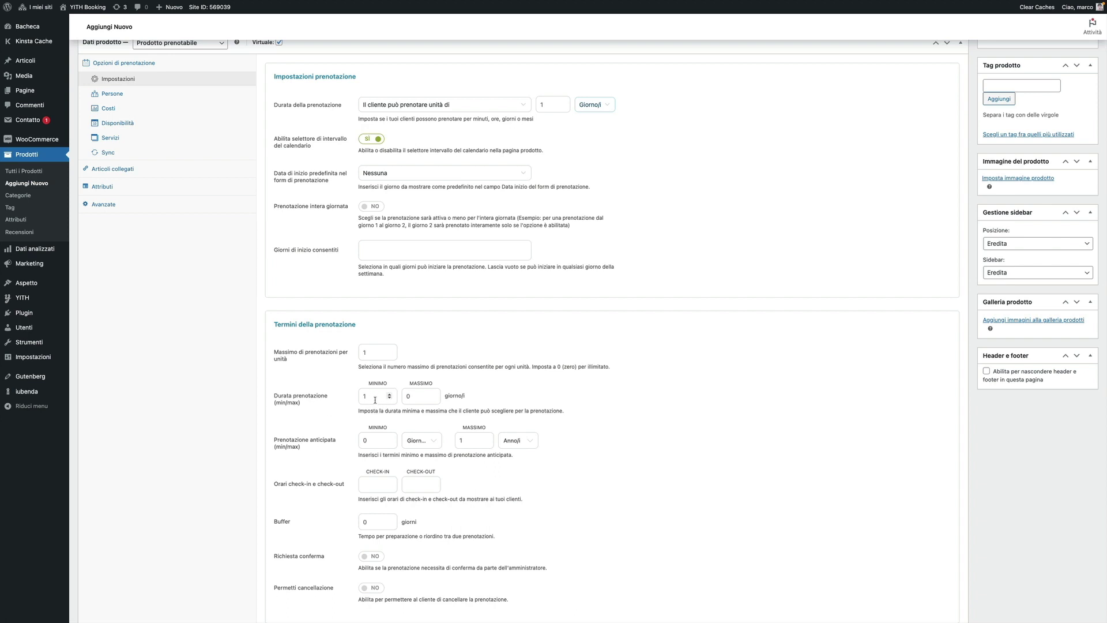
pyautogui.write('10')
pyautogui.click(312, 446)
# - Set the check-in time to 10:00 and the check-out time to 12:00
pyautogui.scroll(-1, 313, 489)
pyautogui.write('10:00')
pyautogui.press('Tab')
pyautogui.write('12:00')
# - Set the buffer between two bookings to 1 day
pyautogui.scroll(-3, 307, 508)
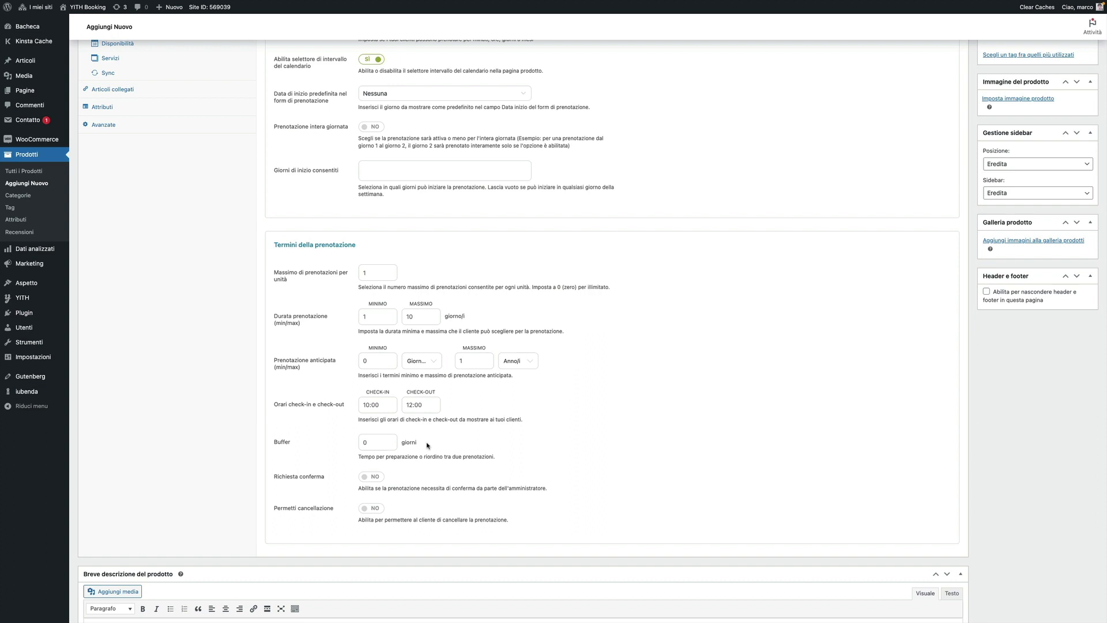
pyautogui.moveTo(388, 442); pyautogui.dragTo(355, 454)
pyautogui.scroll(-1, 362, 477)
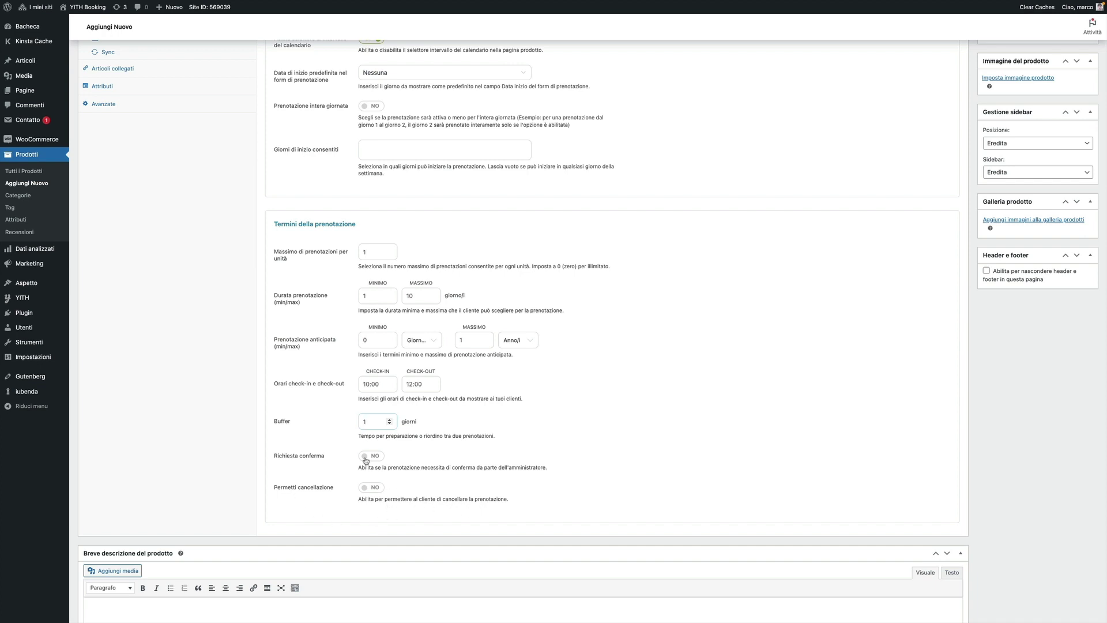
# - Allow customers to cancel the booking up to 1 day before its start date
pyautogui.click(369, 487)
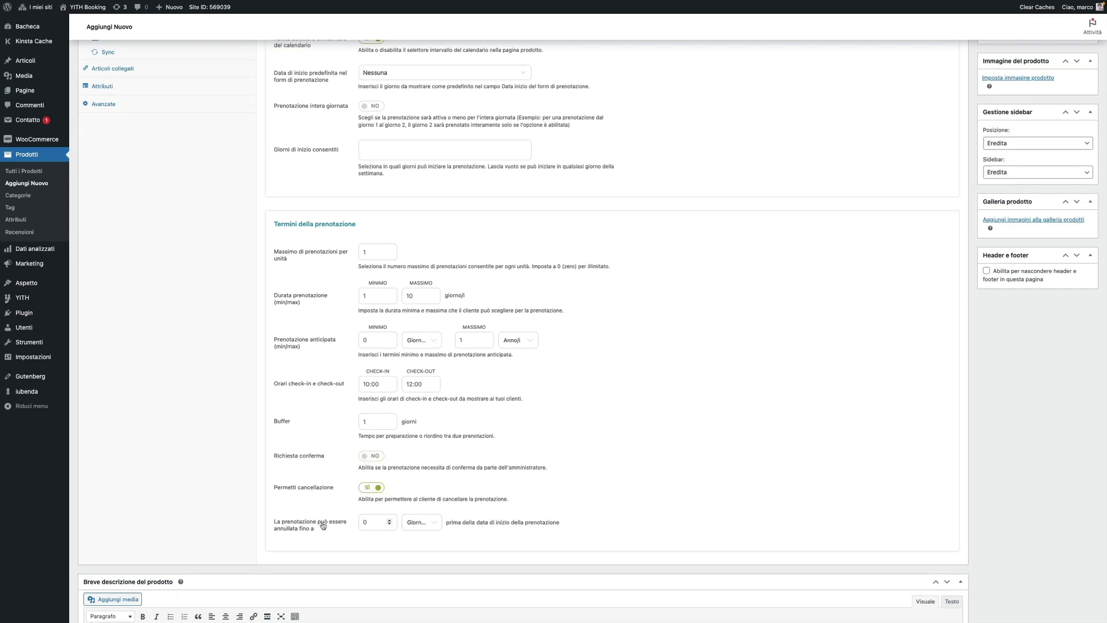
pyautogui.click(390, 523)
pyautogui.click(389, 522)
pyautogui.scroll(-2, 530, 524)
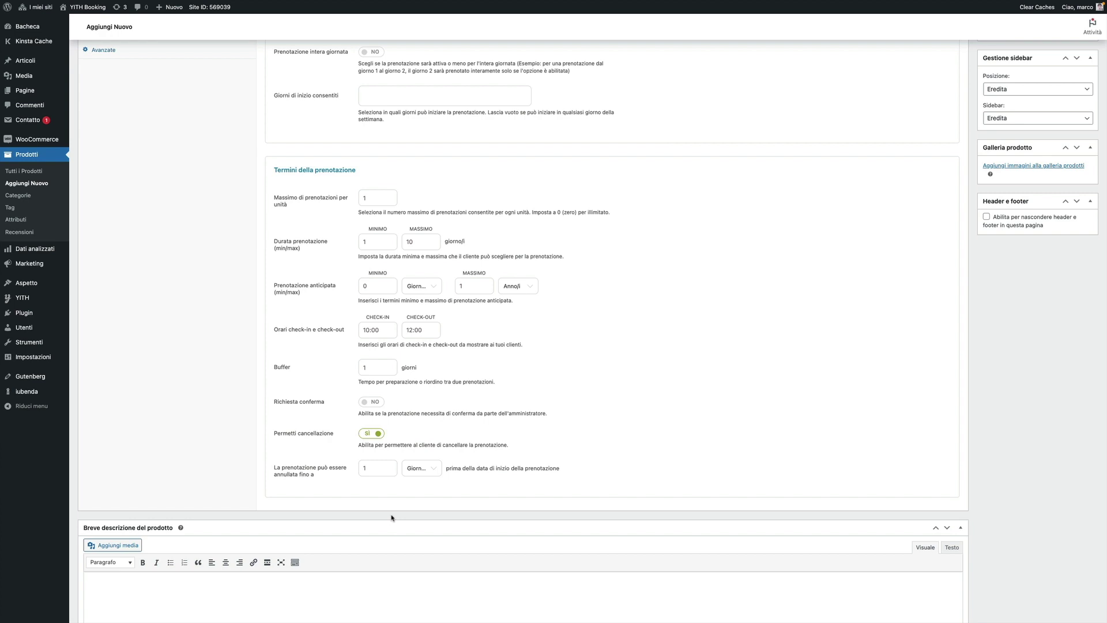
pyautogui.scroll(1, 392, 517)
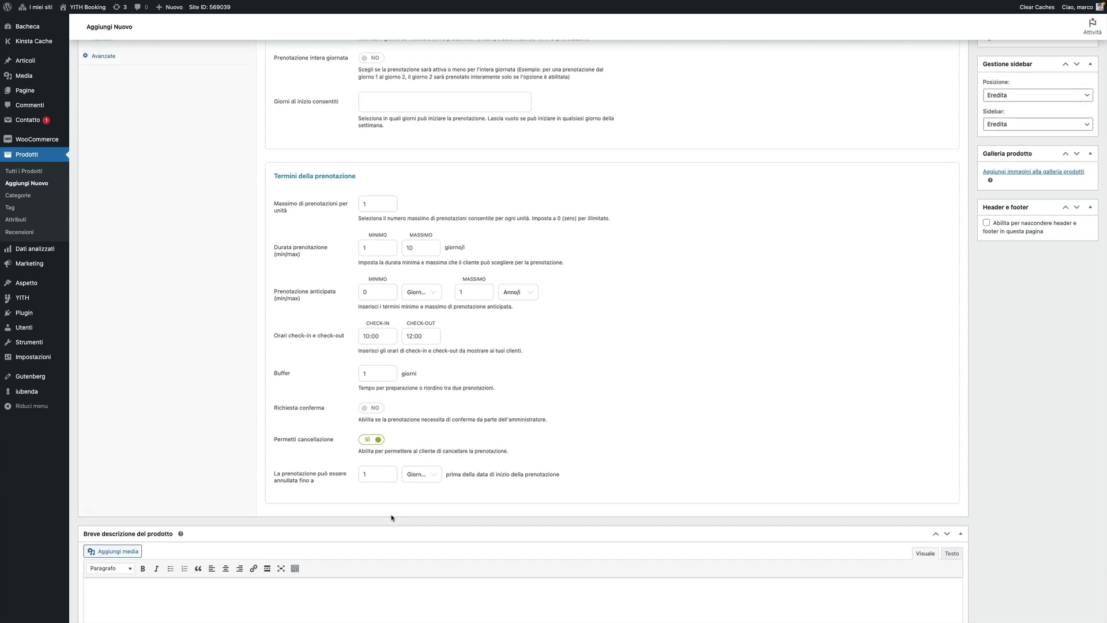
pyautogui.scroll(7, 392, 518)
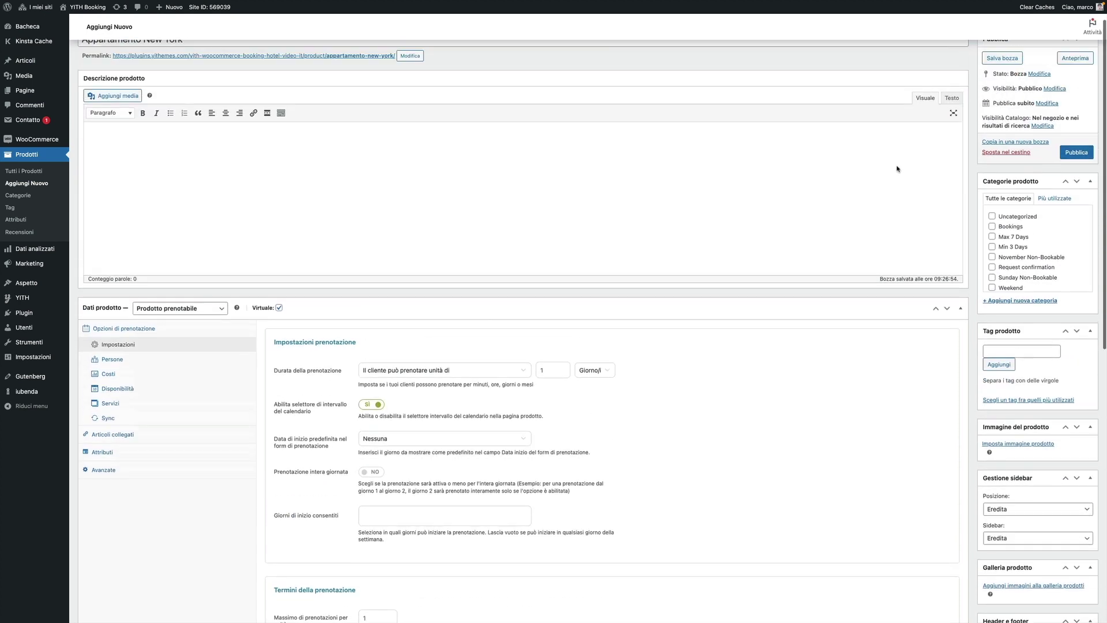
# - Save the product draft and enable the Google Maps module among the YITH Booking add-on modules
pyautogui.click(994, 95)
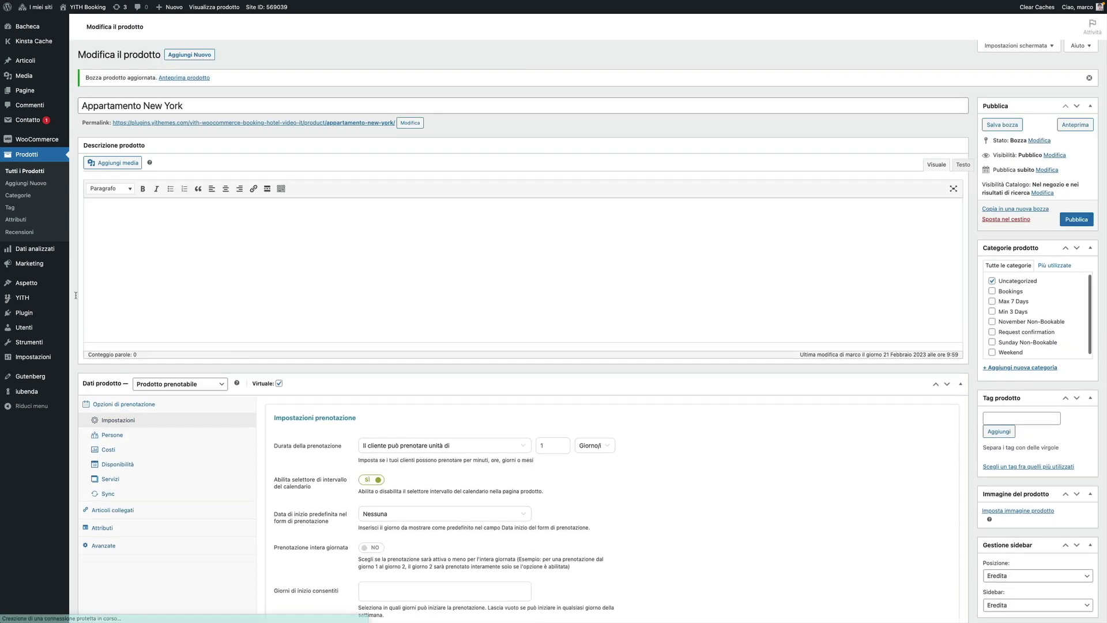
pyautogui.moveTo(23, 297)
pyautogui.click(104, 303)
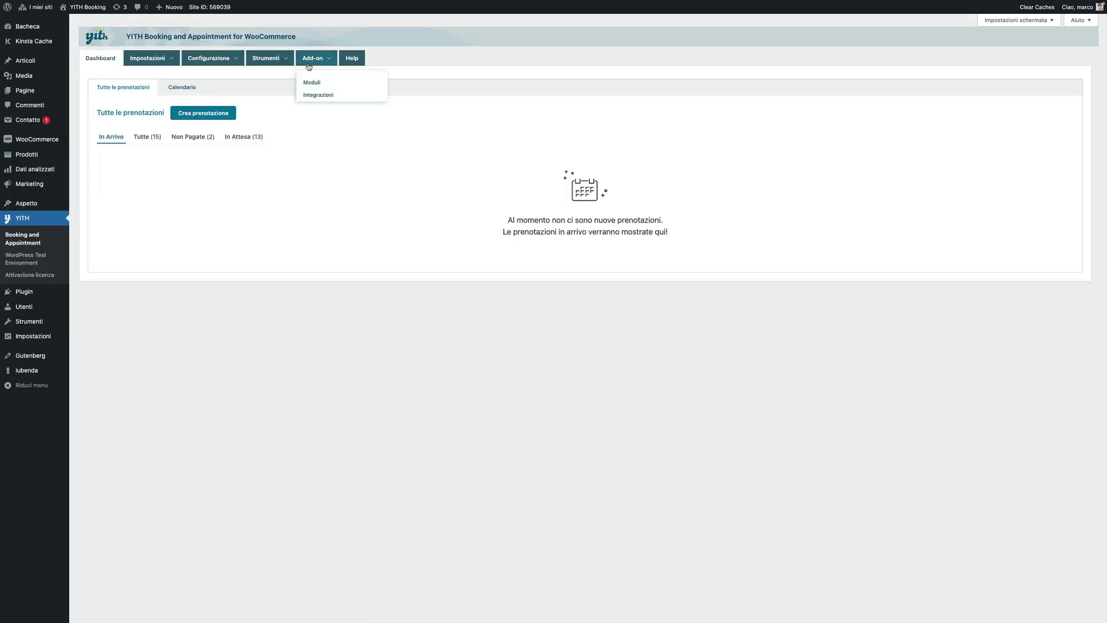
pyautogui.click(307, 82)
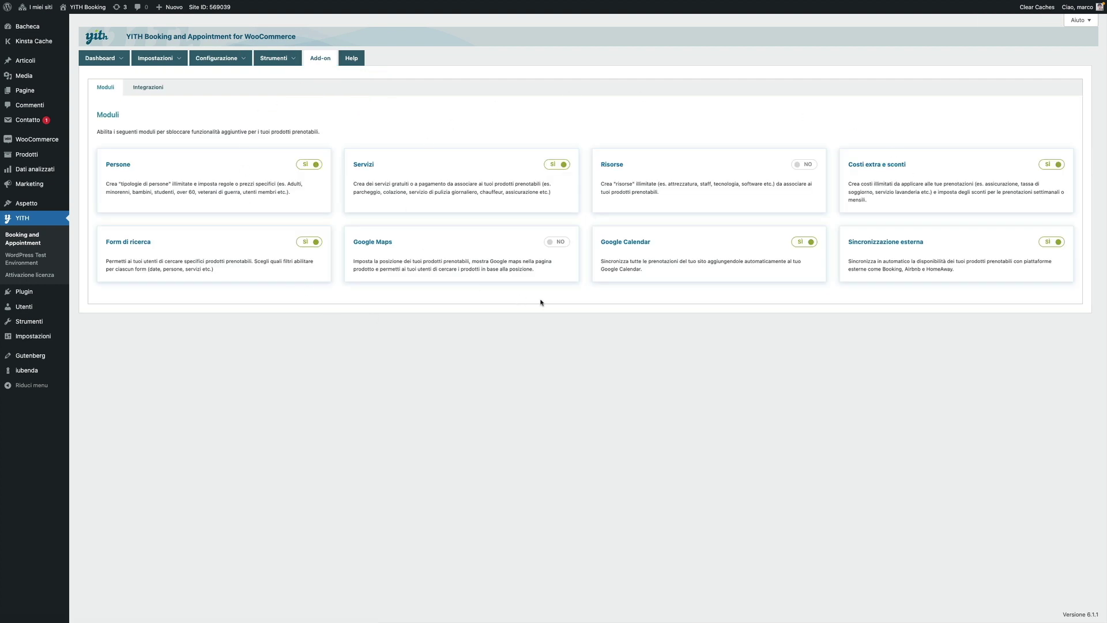
pyautogui.click(561, 243)
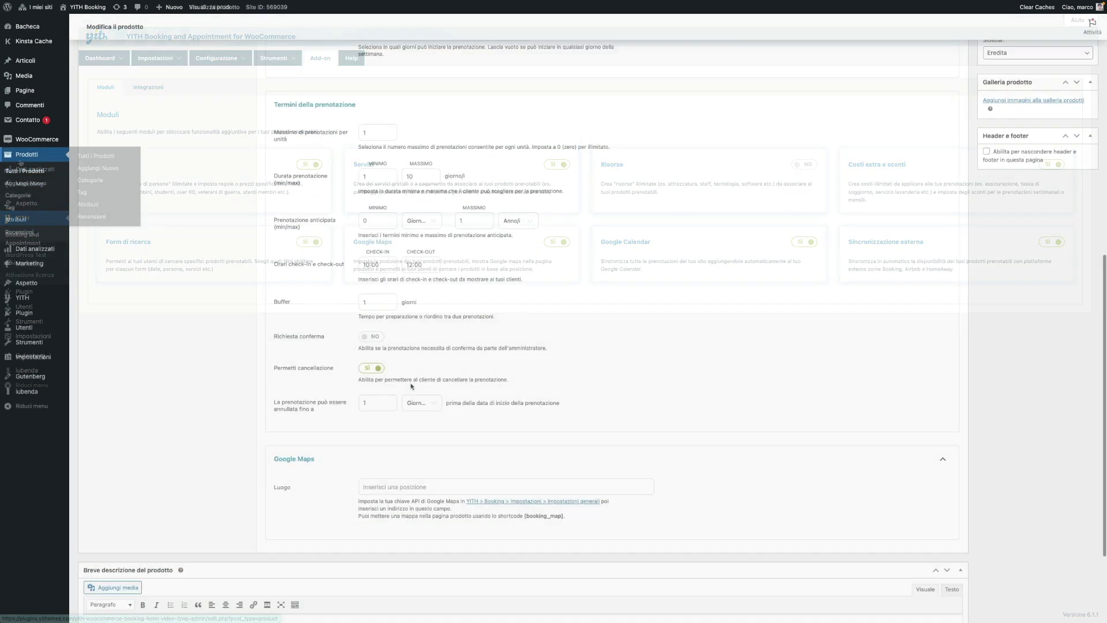
# - Enable person types in the product's people settings, leaving the option that counts people as separate bookings off
pyautogui.scroll(-3, 292, 361)
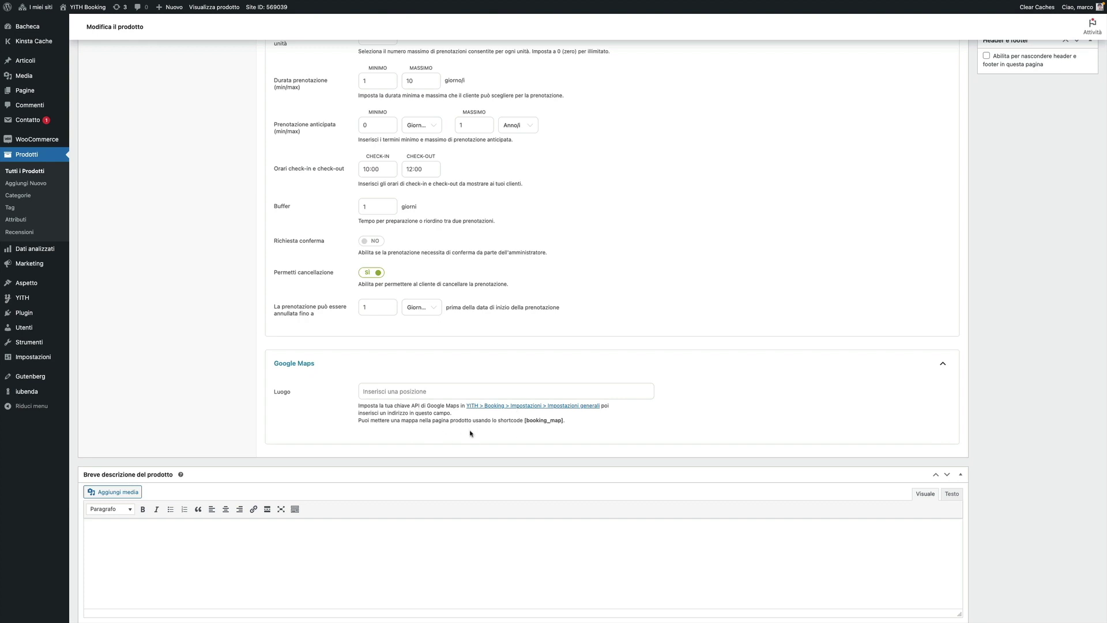
pyautogui.scroll(7, 471, 433)
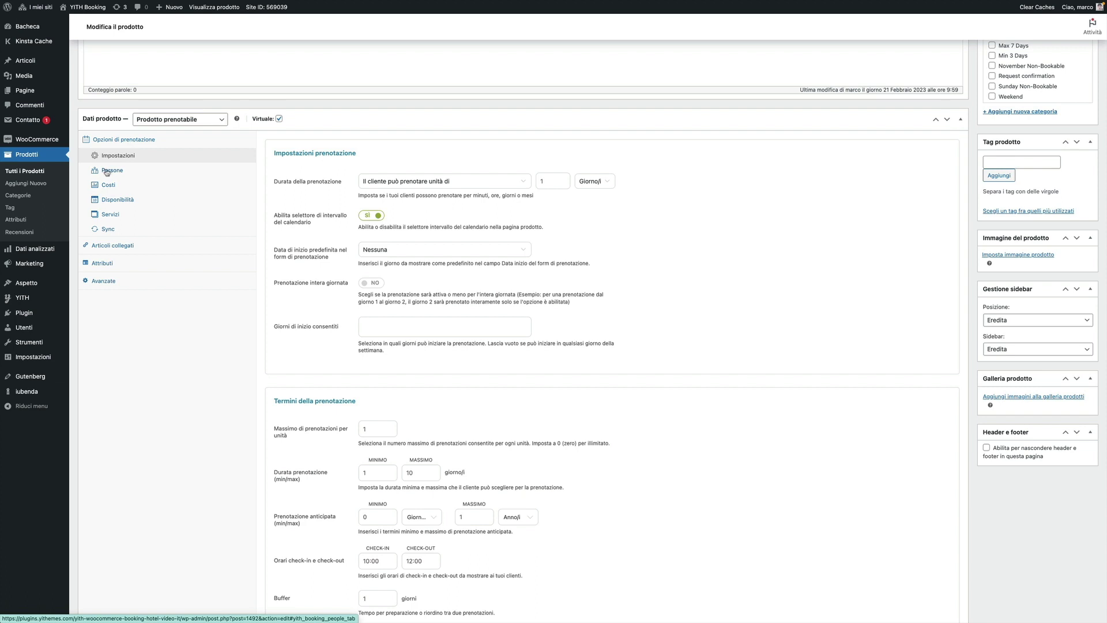
pyautogui.click(107, 171)
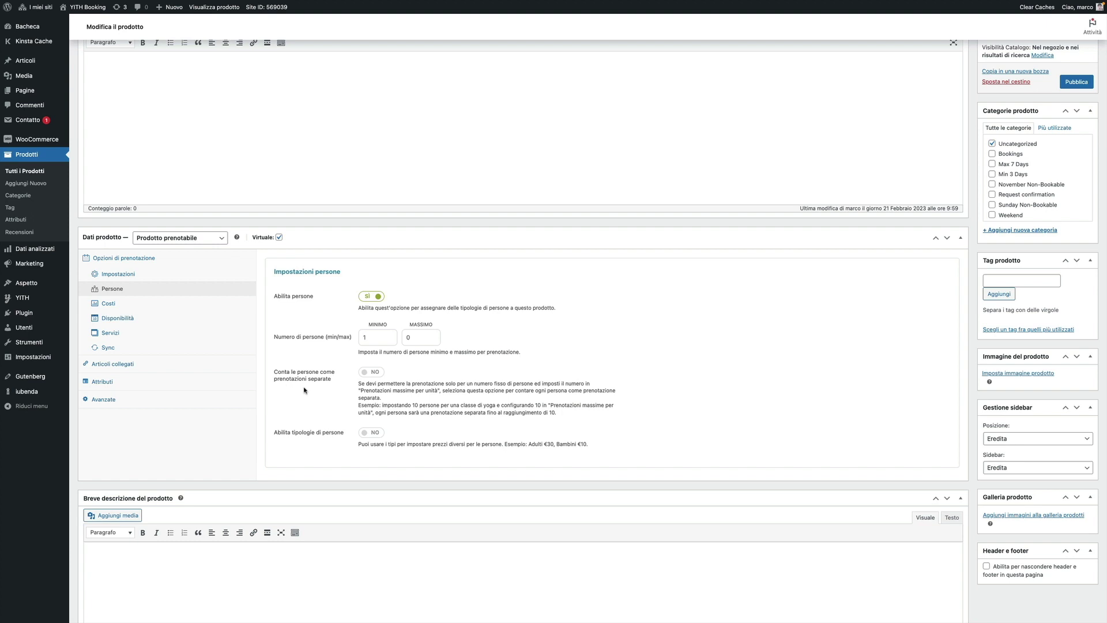
pyautogui.click(372, 372)
pyautogui.click(375, 376)
pyautogui.click(374, 434)
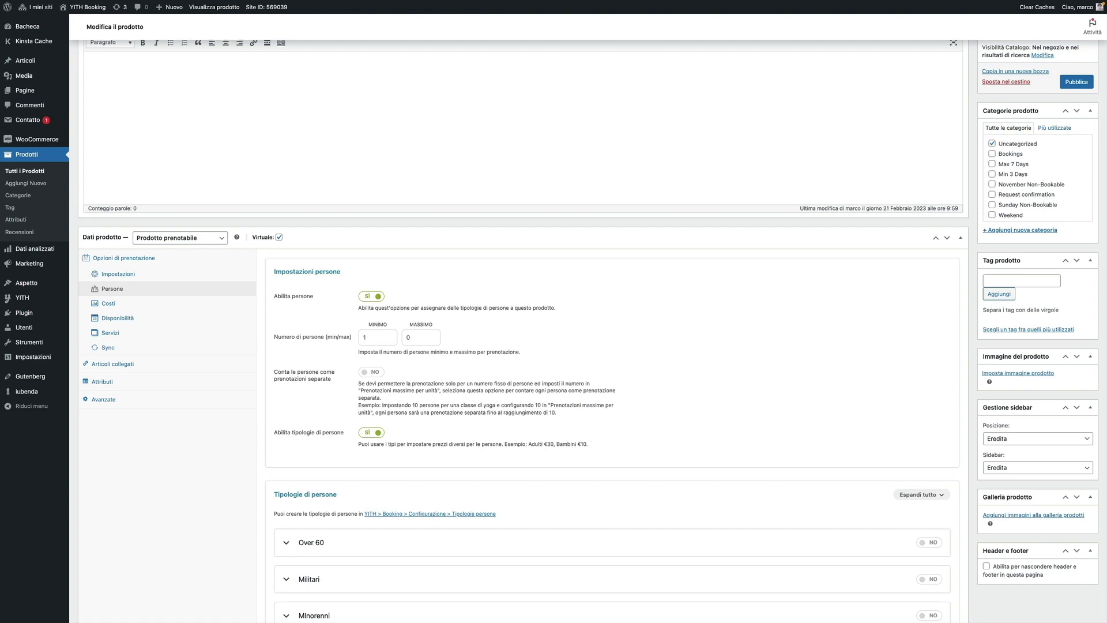
# - Look at the Over 60 options and the person types configuration, and enable the Minorenni and Adulti types for the product
pyautogui.scroll(-2, 376, 441)
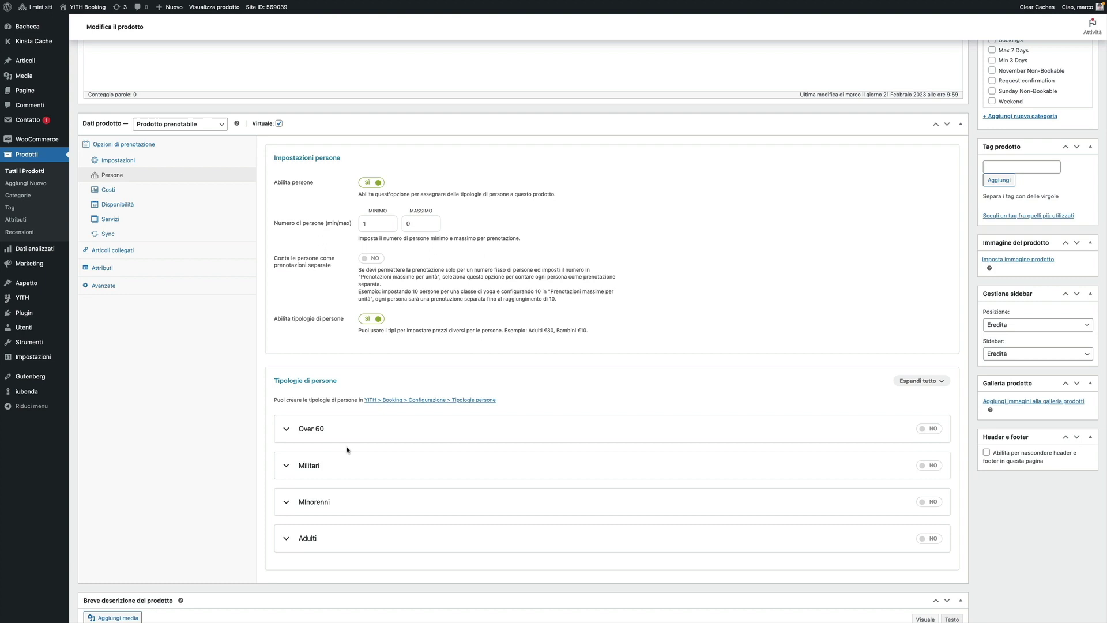
pyautogui.click(288, 432)
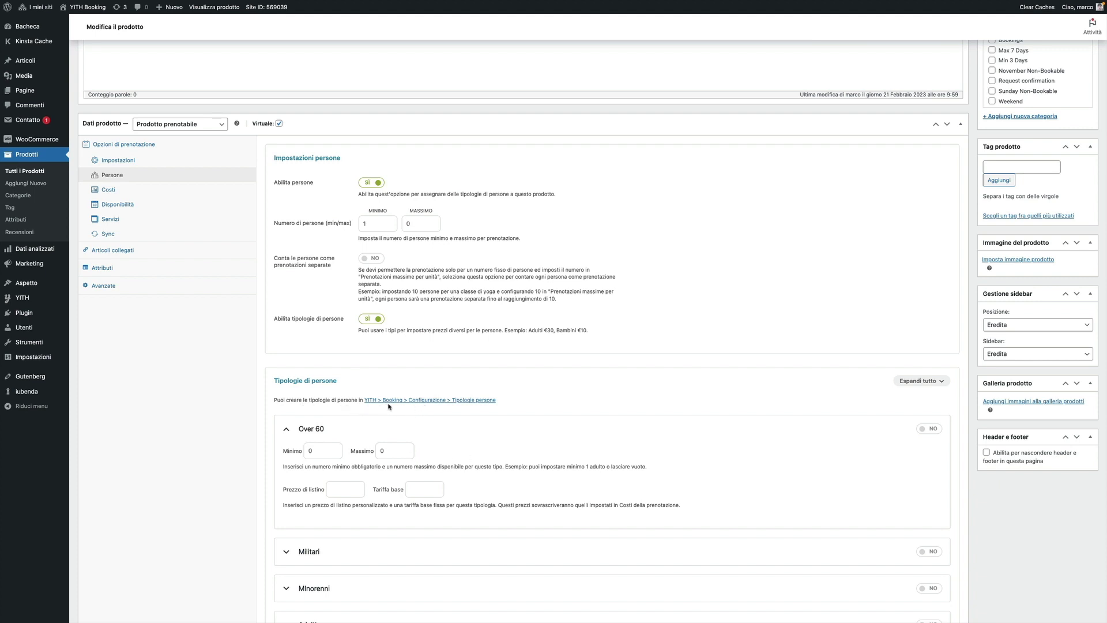
pyautogui.click(462, 401)
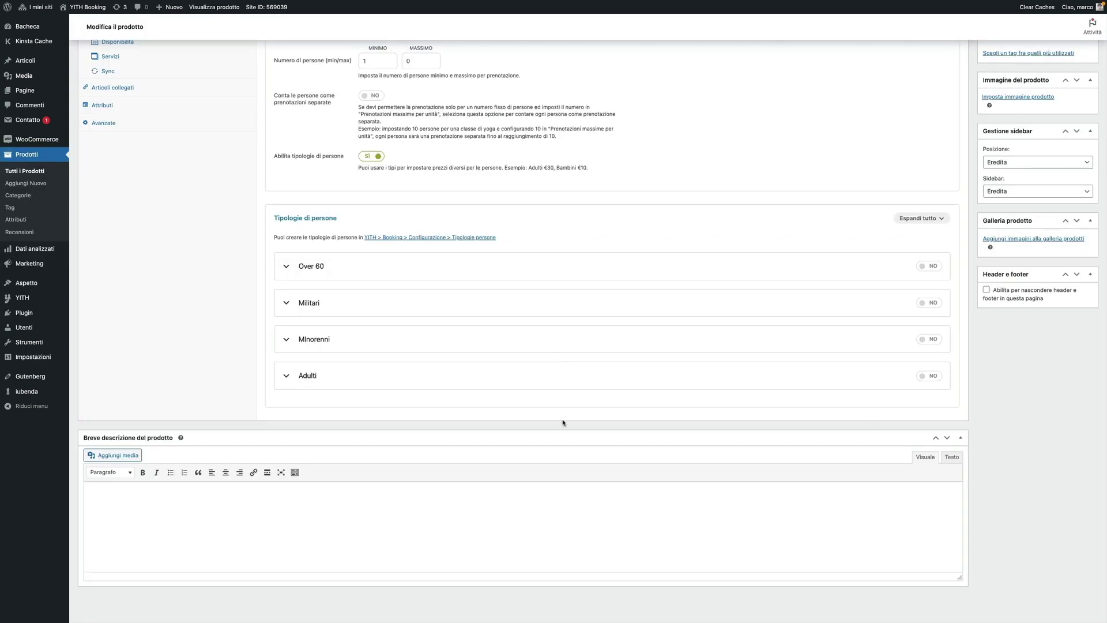
pyautogui.click(923, 340)
pyautogui.click(924, 376)
# - Set the list price for 1 day to 100 € in the product's costs, without multiplying it by the number of people
pyautogui.scroll(5, 917, 378)
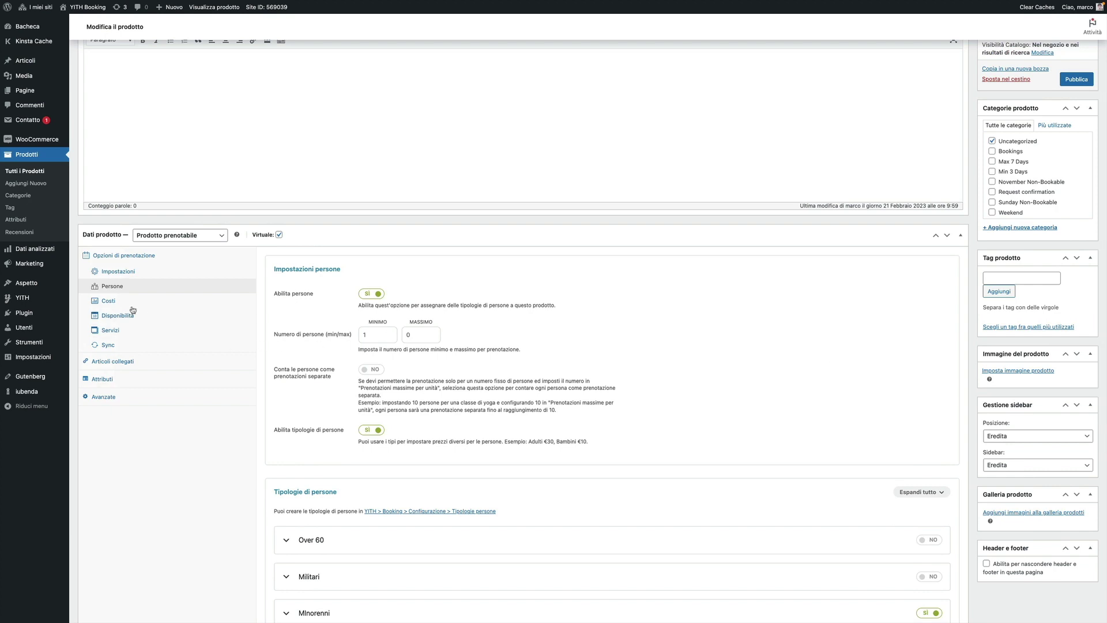
pyautogui.click(115, 303)
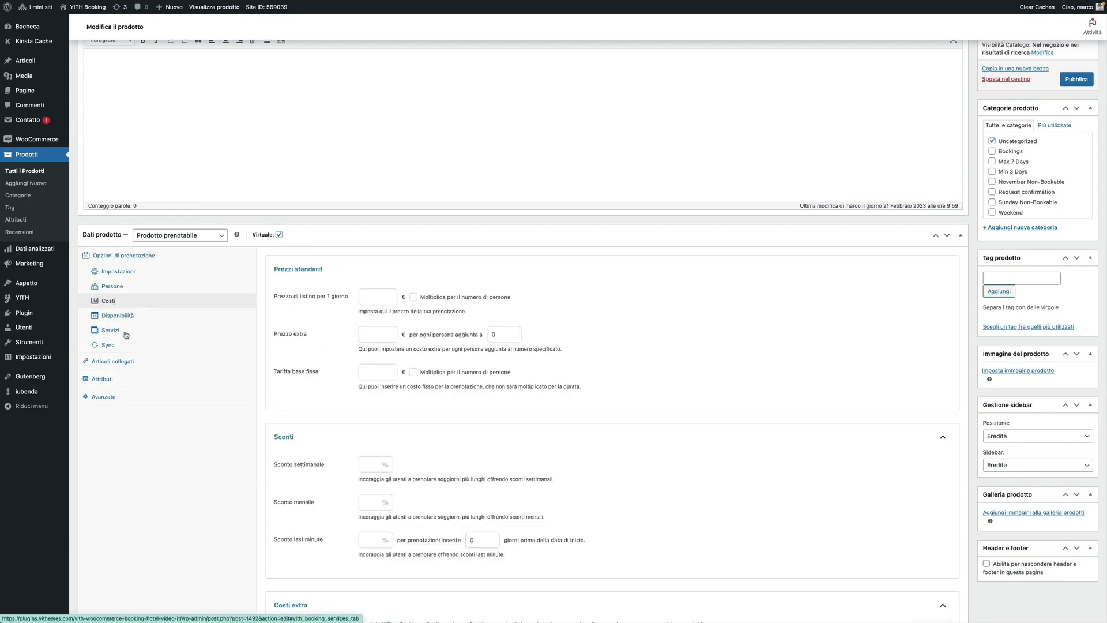
pyautogui.click(340, 304)
pyautogui.write('100')
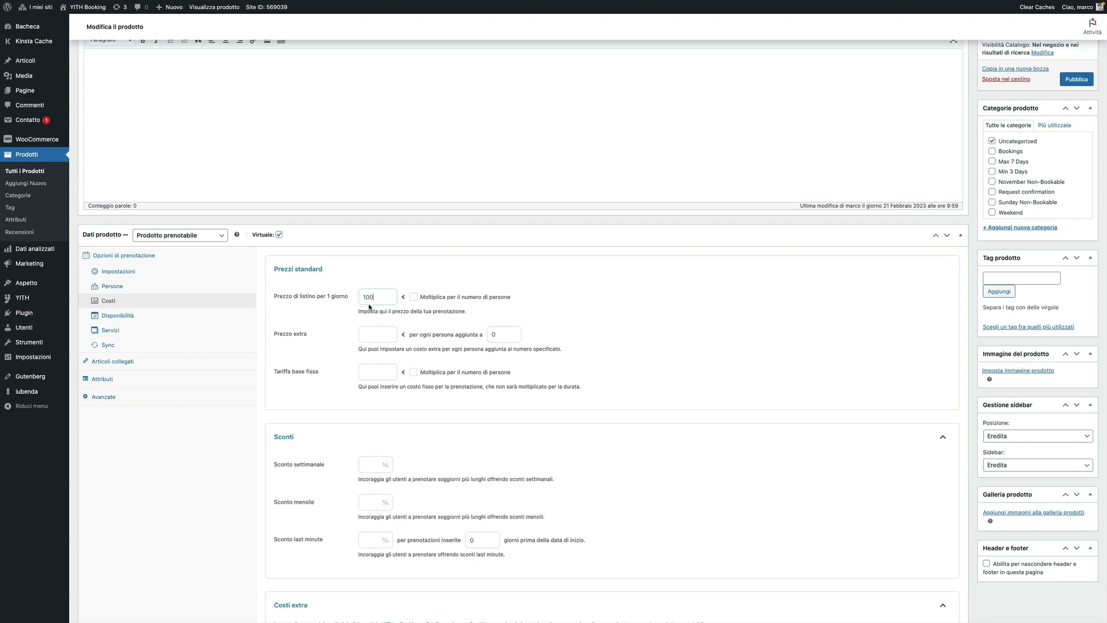
pyautogui.click(413, 296)
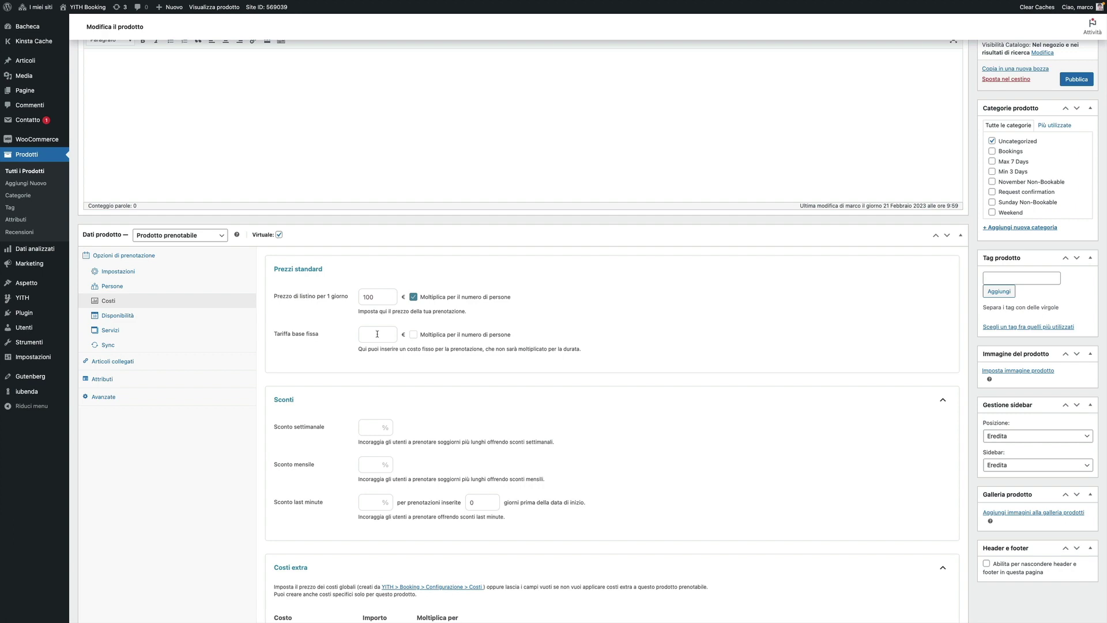
pyautogui.click(413, 297)
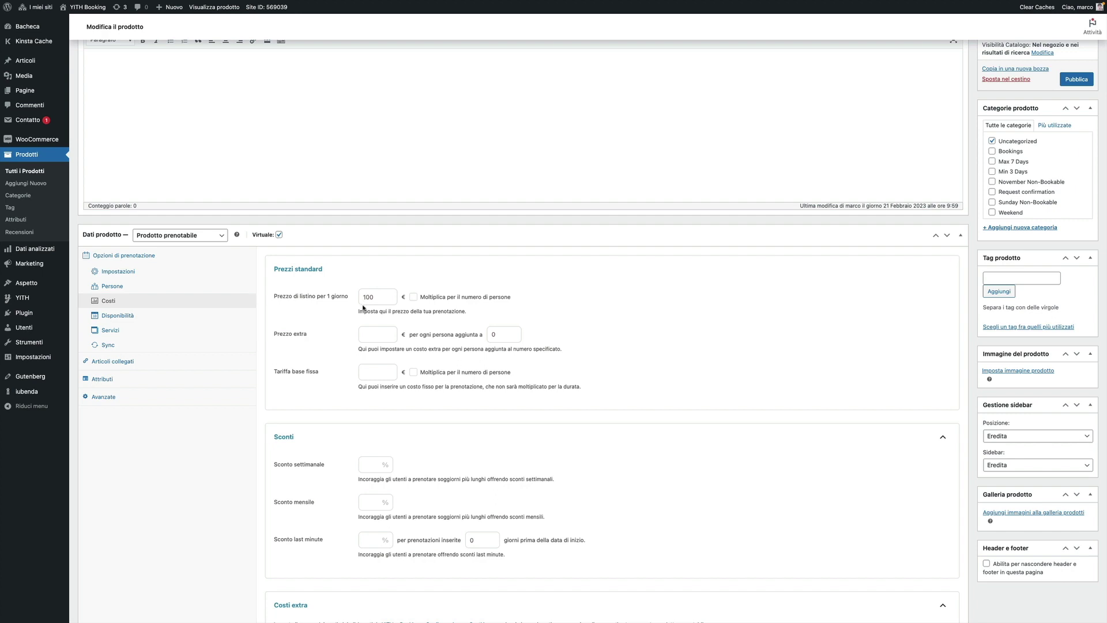
# - Set a last-minute discount of 20% for bookings placed 2 days before the start date
pyautogui.scroll(-3, 346, 300)
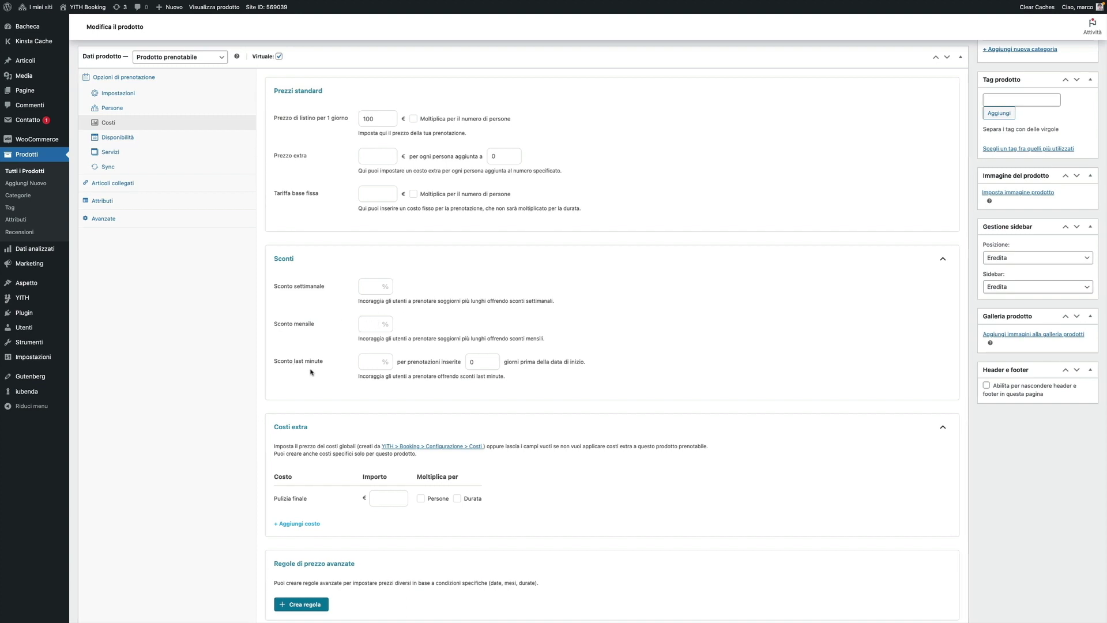
pyautogui.scroll(-1, 404, 386)
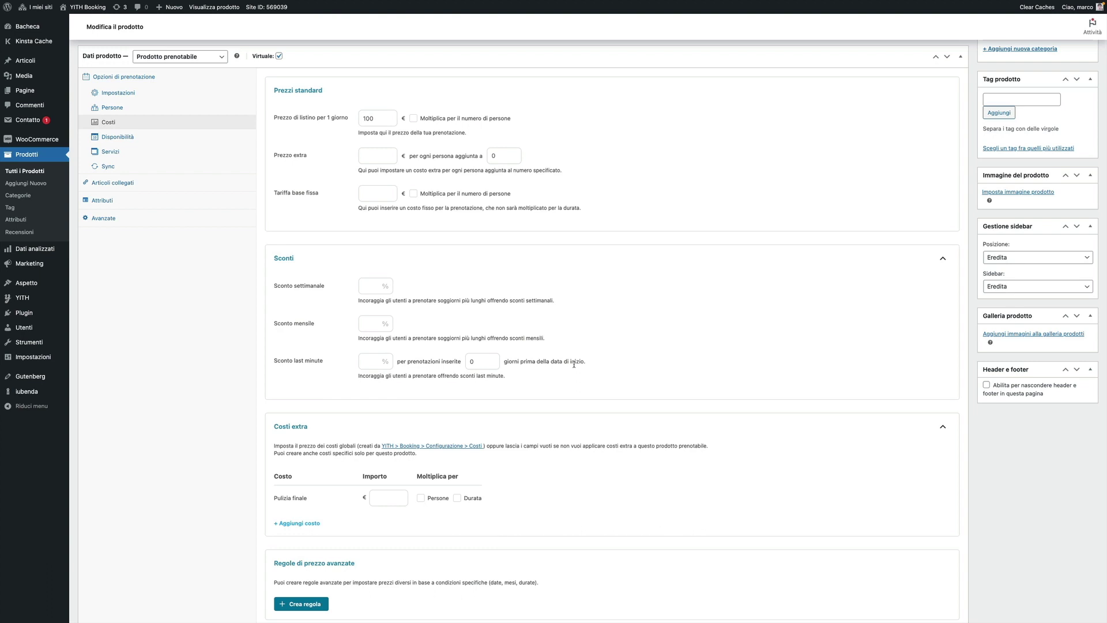
pyautogui.scroll(1, 370, 375)
pyautogui.click(370, 372)
pyautogui.write('29')
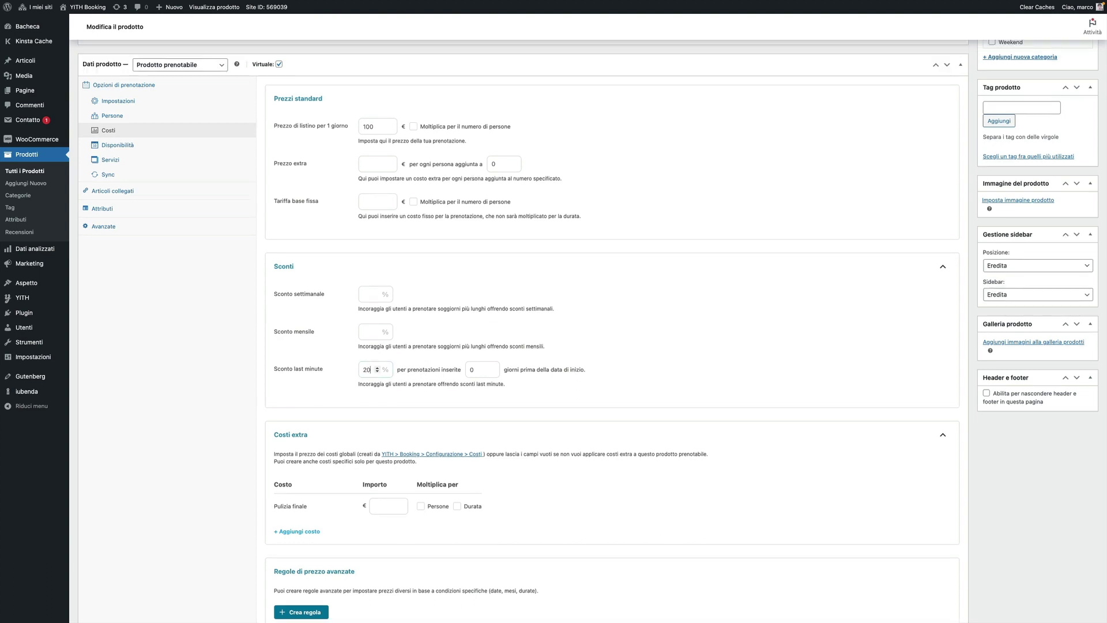
pyautogui.click(482, 370)
pyautogui.doubleClick(466, 372)
pyautogui.write('2')
pyautogui.scroll(-2, 330, 454)
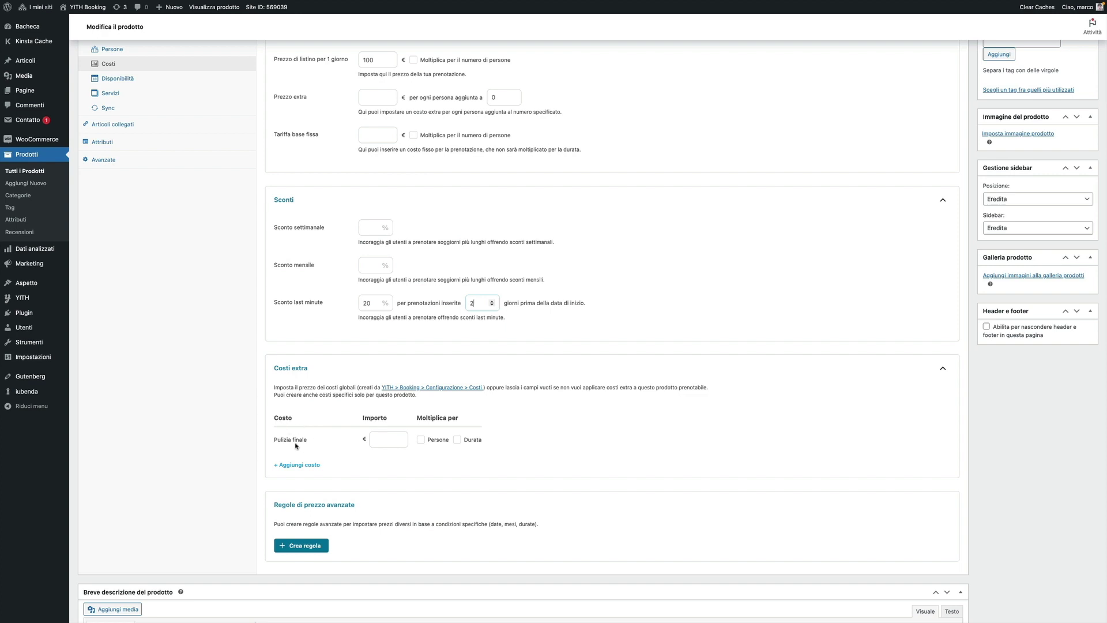
# - Set the Pulizia finale extra cost to 30 €, multiplied by both people and duration
pyautogui.click(389, 440)
pyautogui.click(457, 441)
pyautogui.click(420, 440)
pyautogui.click(306, 468)
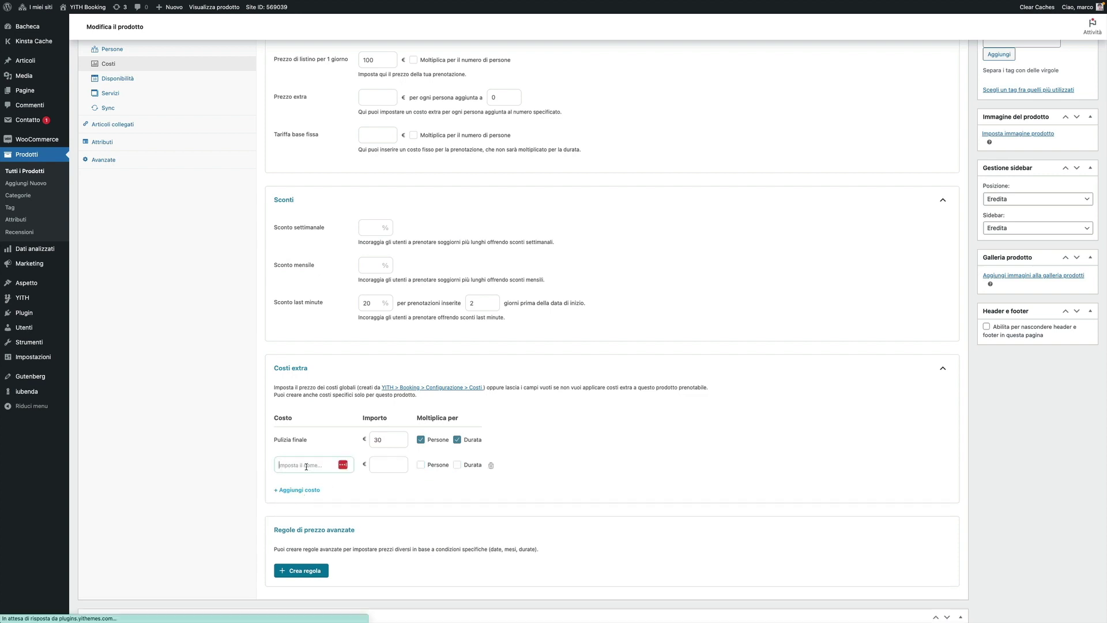
pyautogui.click(329, 465)
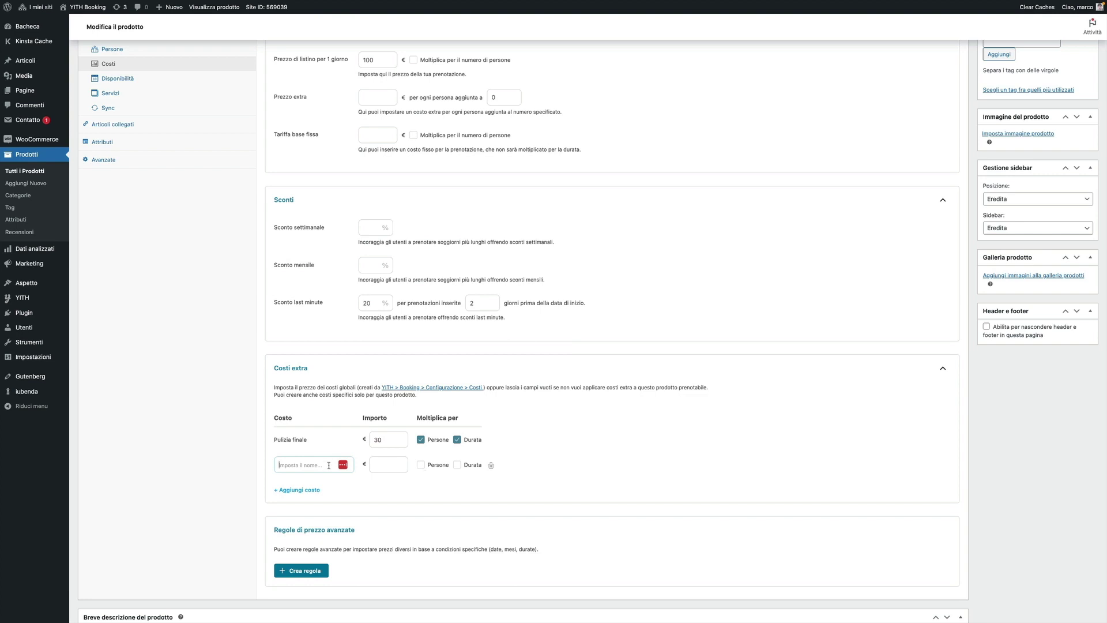
pyautogui.click(491, 466)
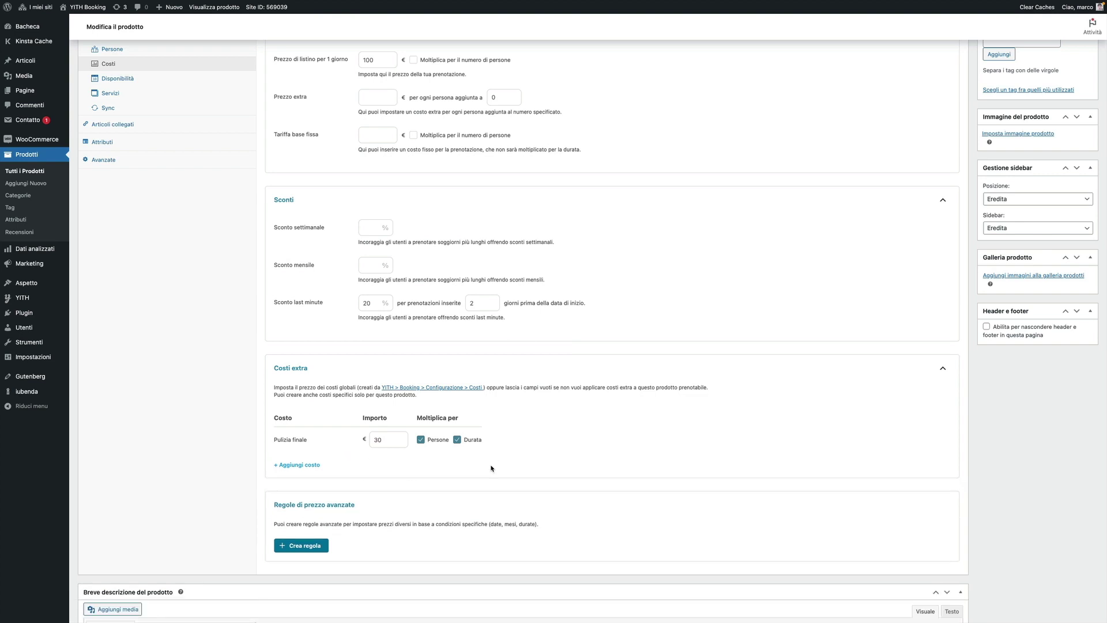
# - View the global extra costs configuration and return to the product's cost settings
pyautogui.click(437, 388)
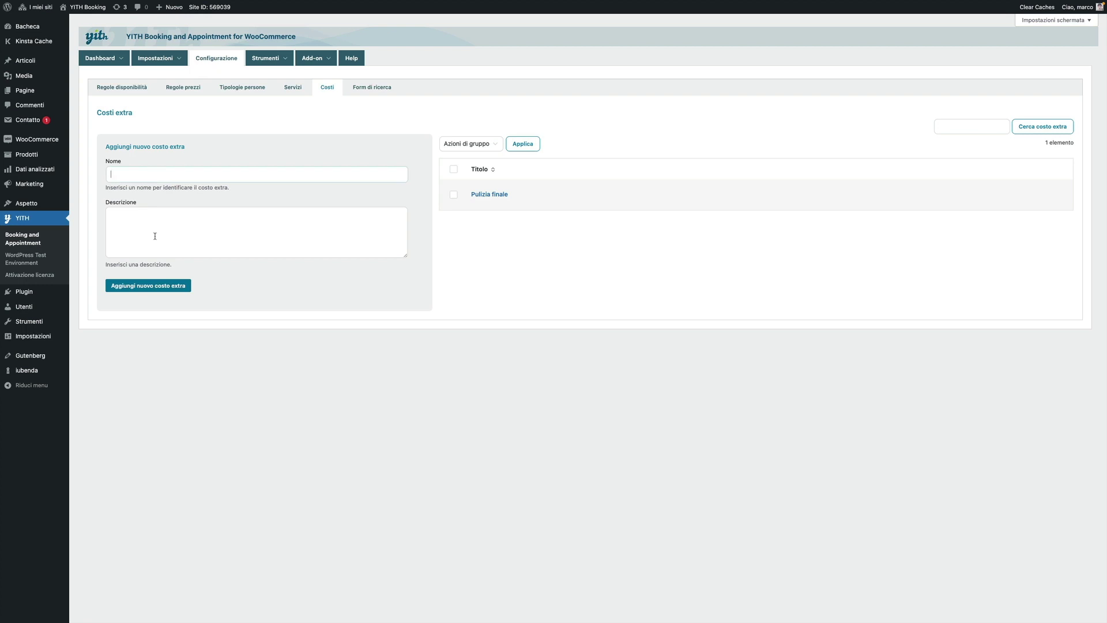
pyautogui.rightClick(203, 108)
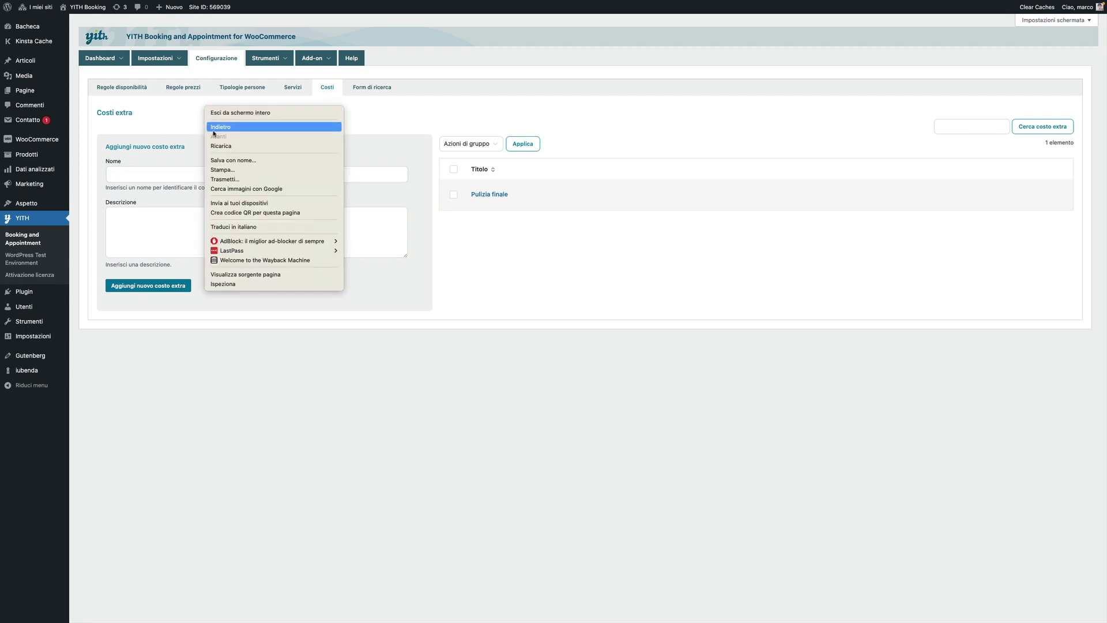
pyautogui.click(215, 124)
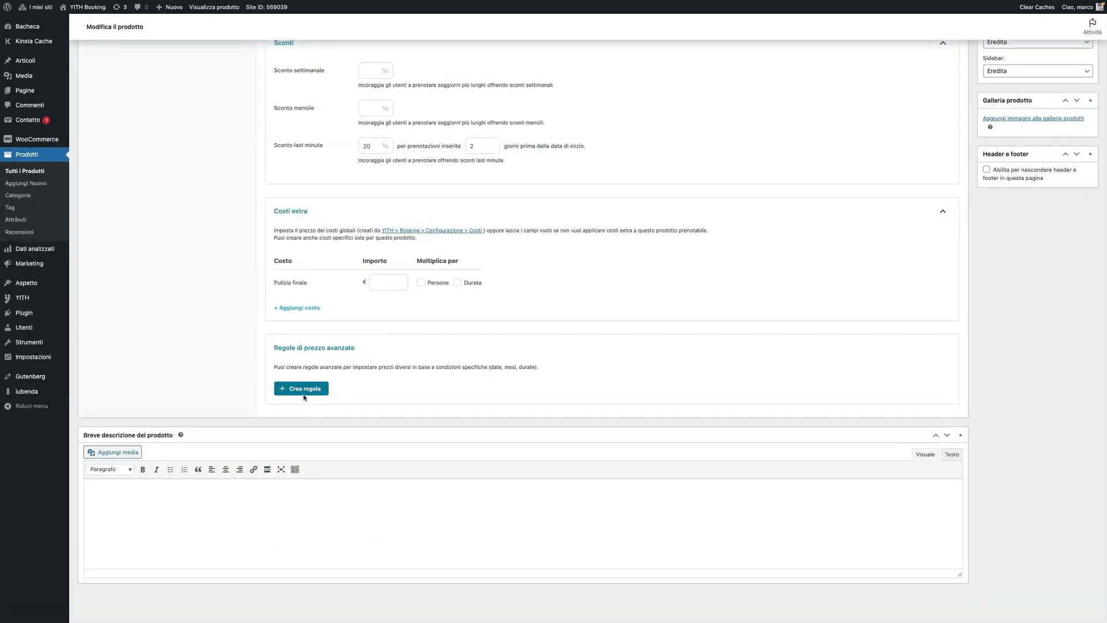
# - Create an advanced price rule named "10%" with a Minorenni condition ranging from 0 to 4
pyautogui.click(304, 390)
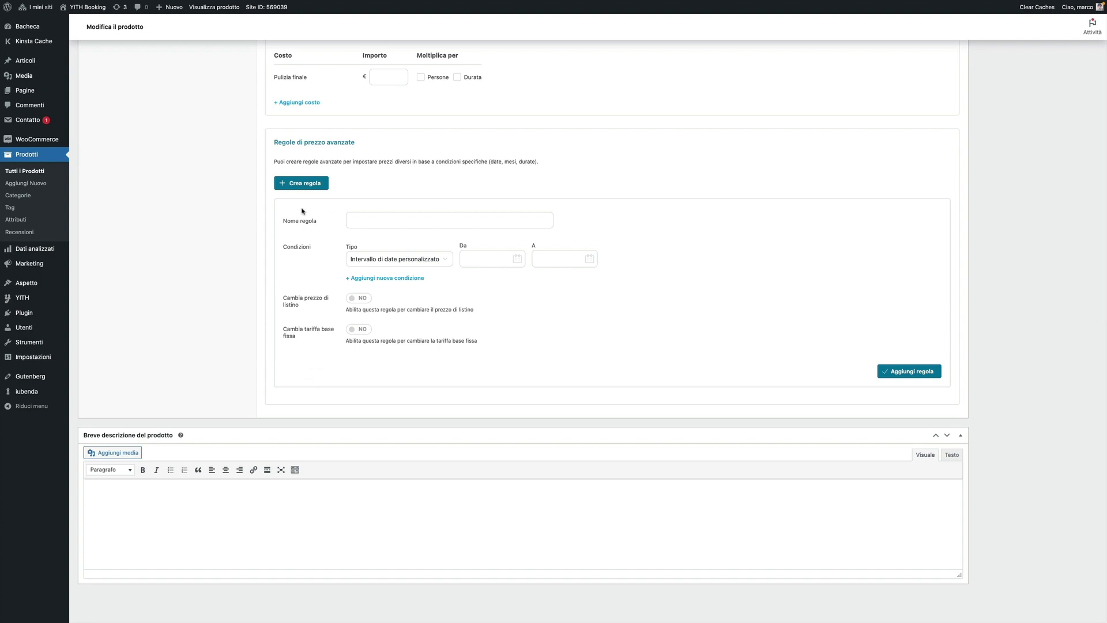
pyautogui.click(359, 221)
pyautogui.write('10%')
pyautogui.click(373, 263)
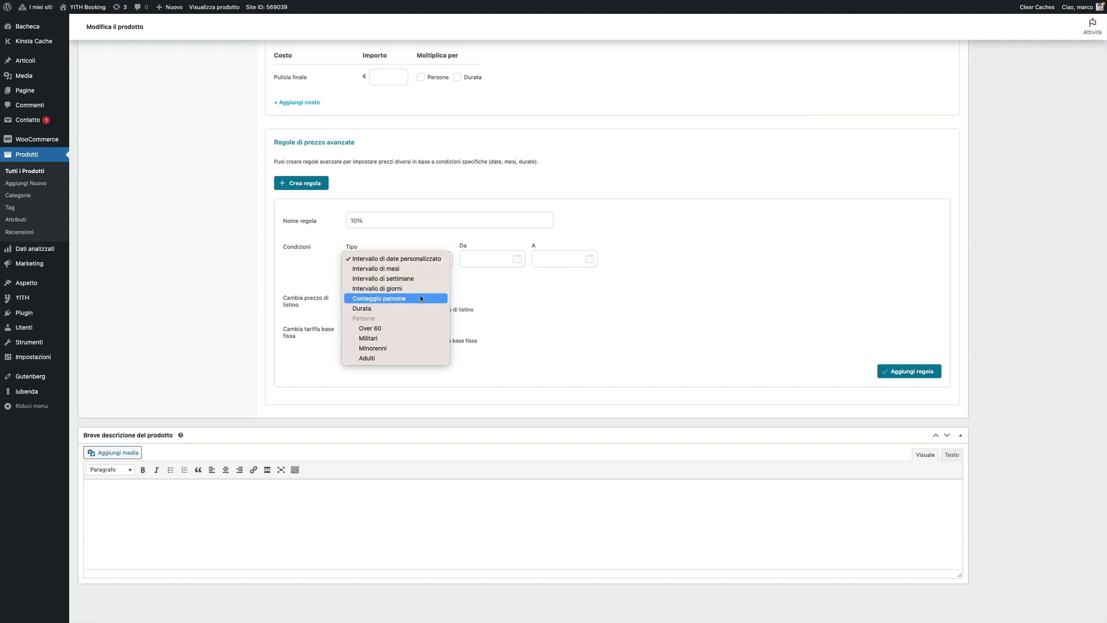
pyautogui.click(422, 349)
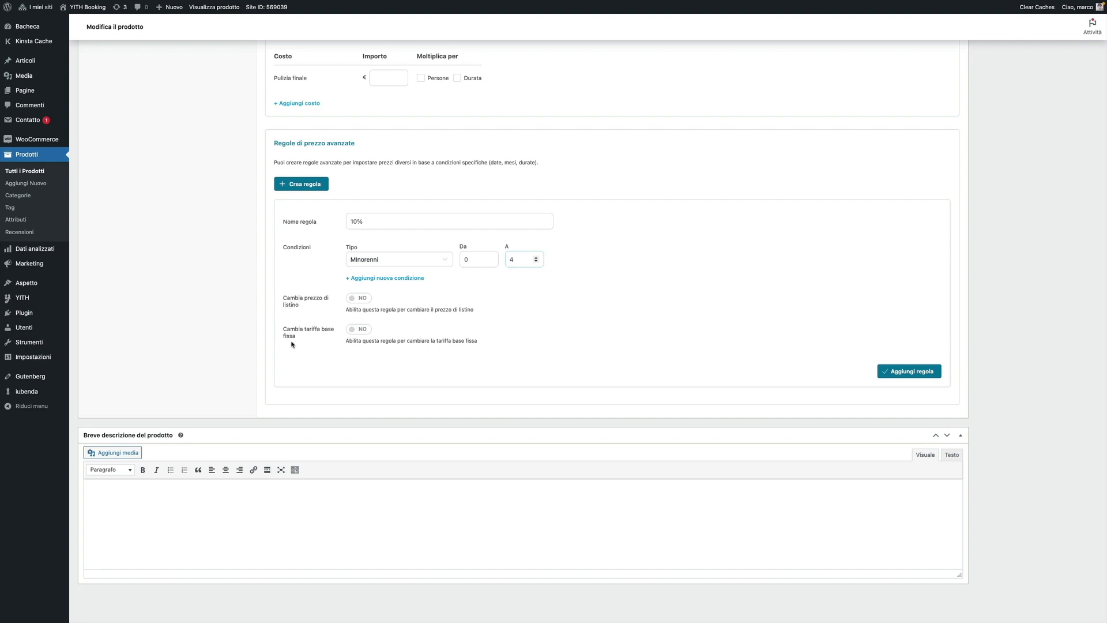
# - Make the rule decrease the list price for 1 day by 10 percent and add it to the product
pyautogui.click(358, 298)
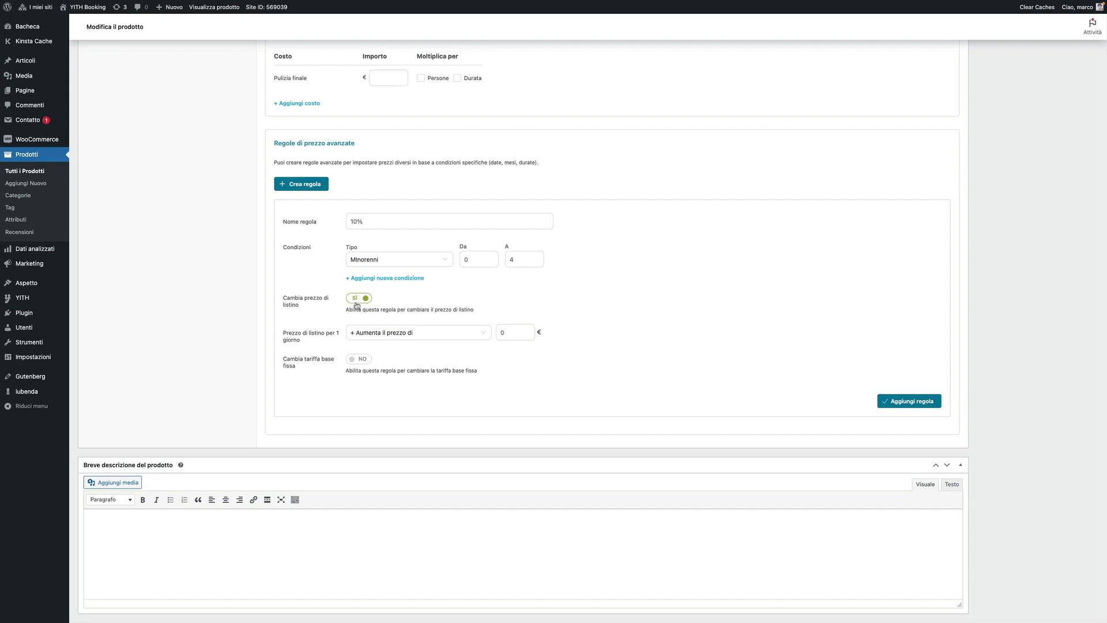
pyautogui.click(377, 334)
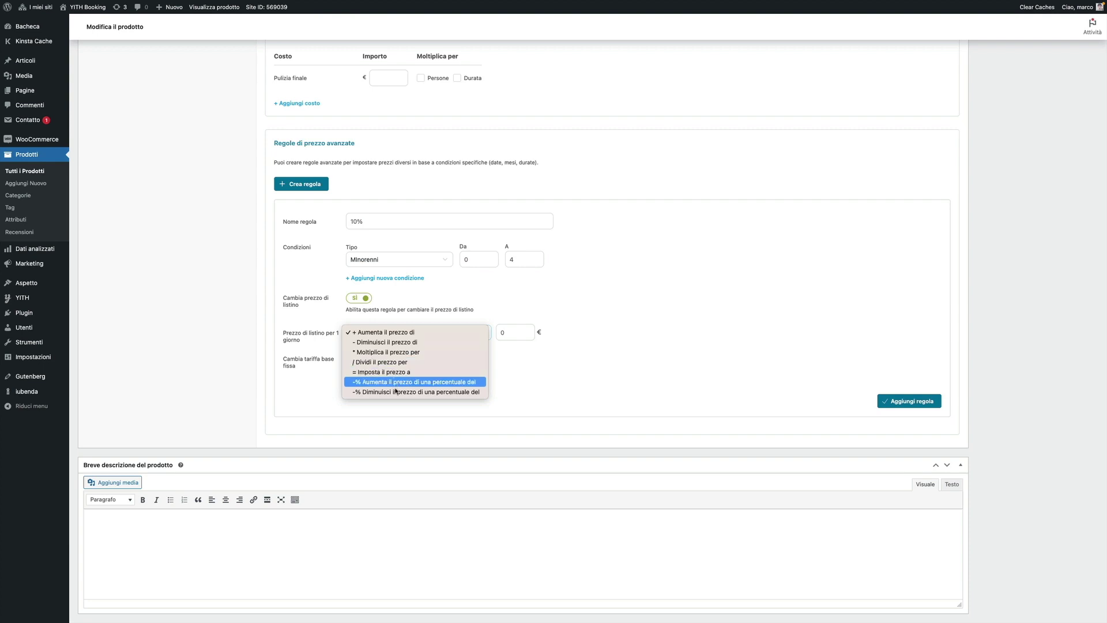
pyautogui.press('Return')
pyautogui.doubleClick(505, 333)
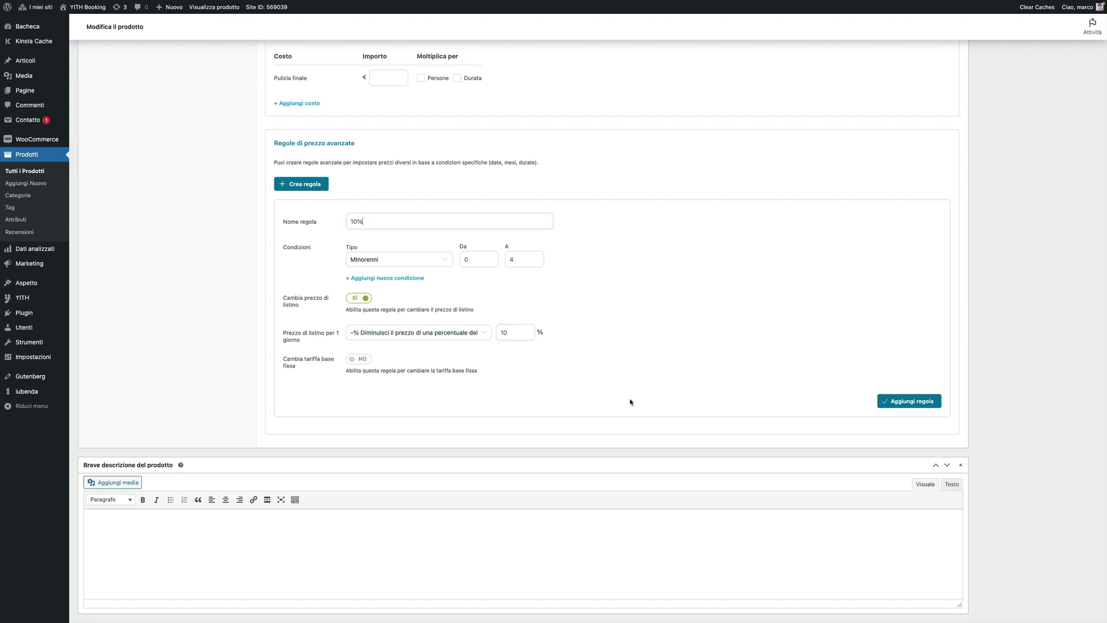
pyautogui.click(920, 402)
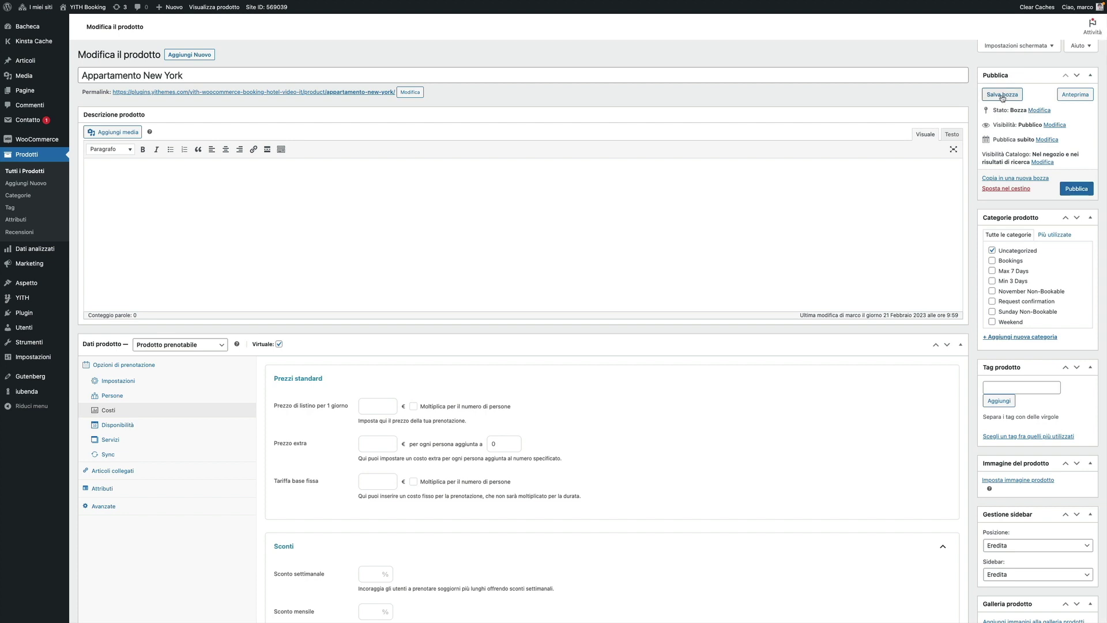
# - Save the product draft with the new price rule and look over its booking terms
pyautogui.click(1002, 96)
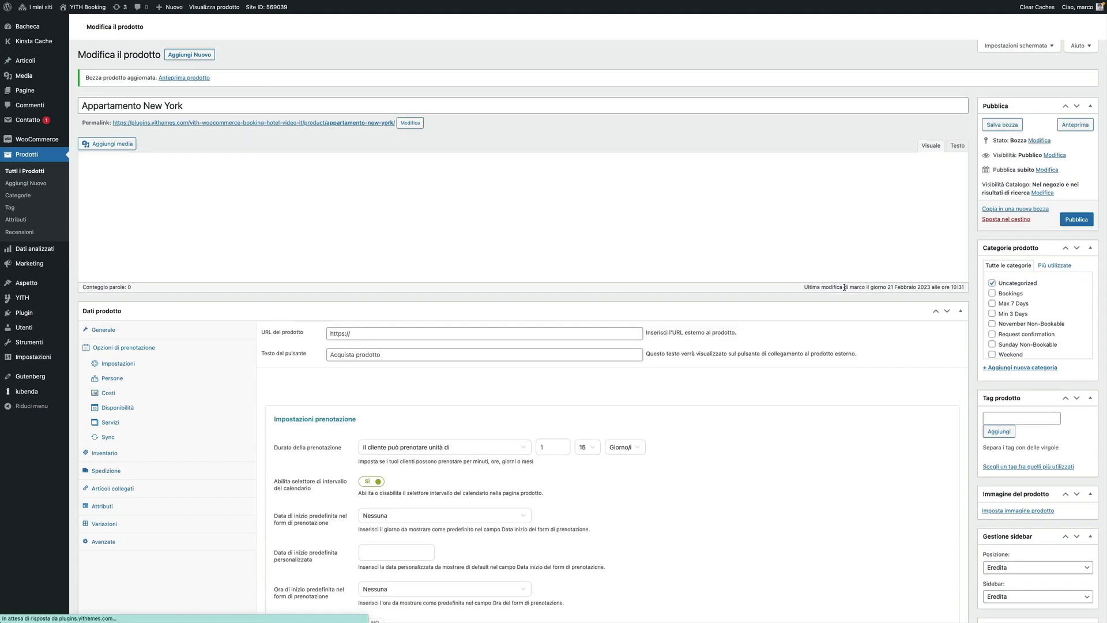
pyautogui.scroll(-10, 845, 289)
pyautogui.scroll(-3, 845, 290)
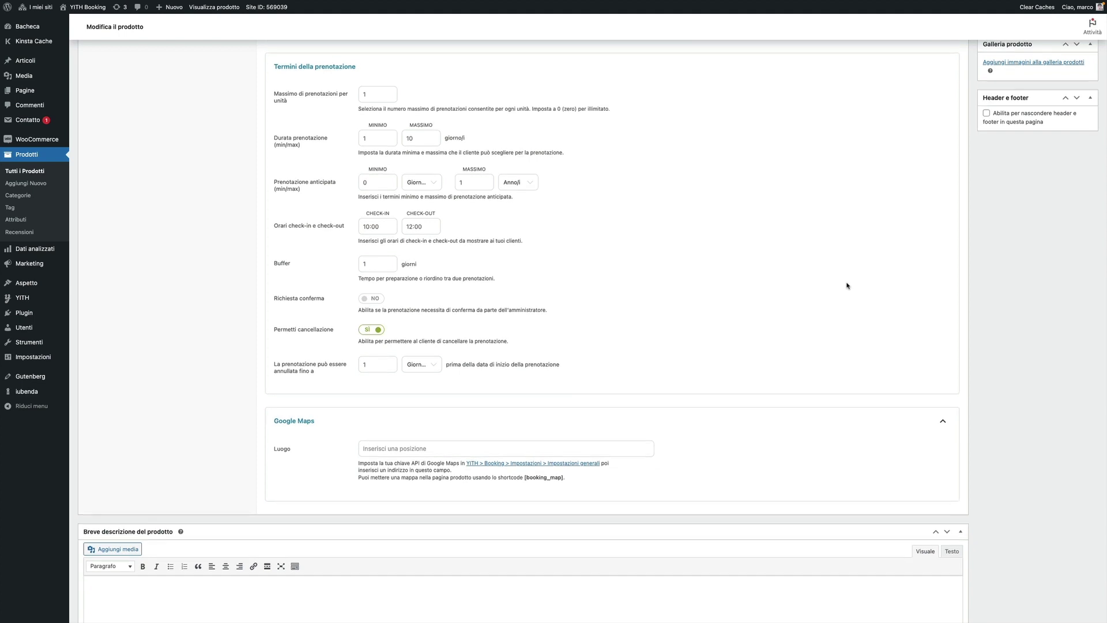
# - In the availability settings, keep all days Prenotabile by default and add a specific-day option setting Domenica as Non prenotabile
pyautogui.scroll(5, 844, 285)
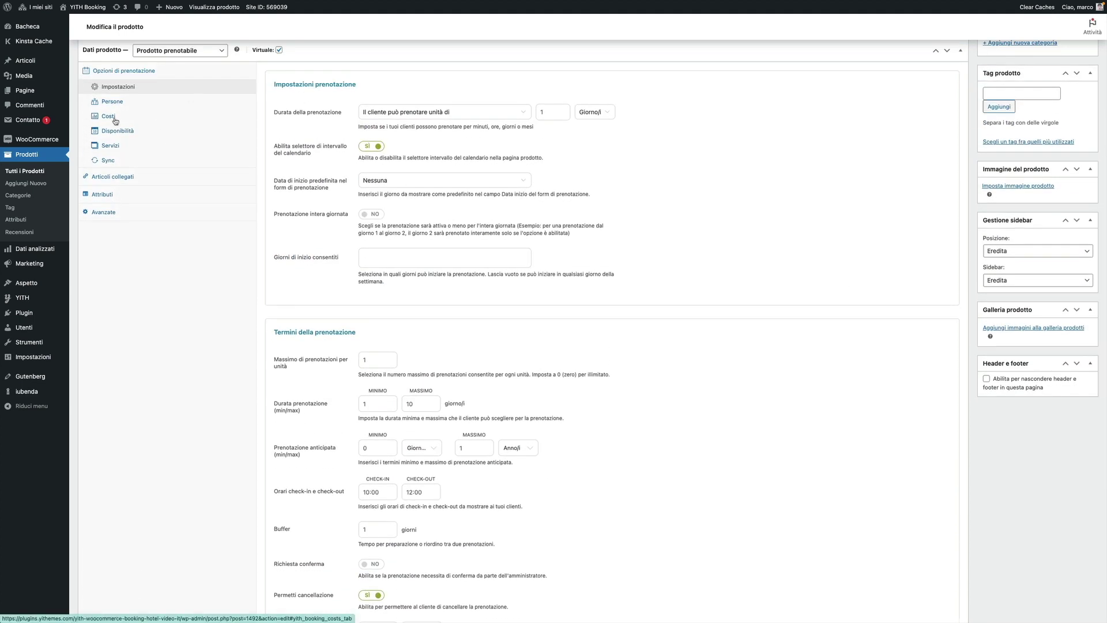
pyautogui.click(117, 130)
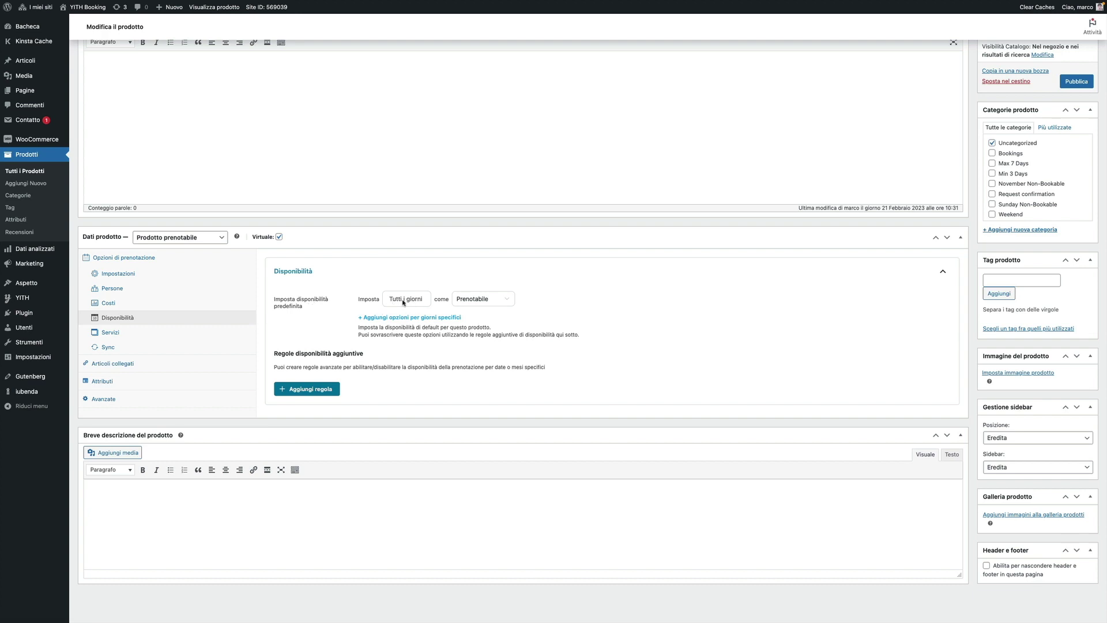
pyautogui.click(463, 300)
pyautogui.click(484, 299)
pyautogui.click(405, 318)
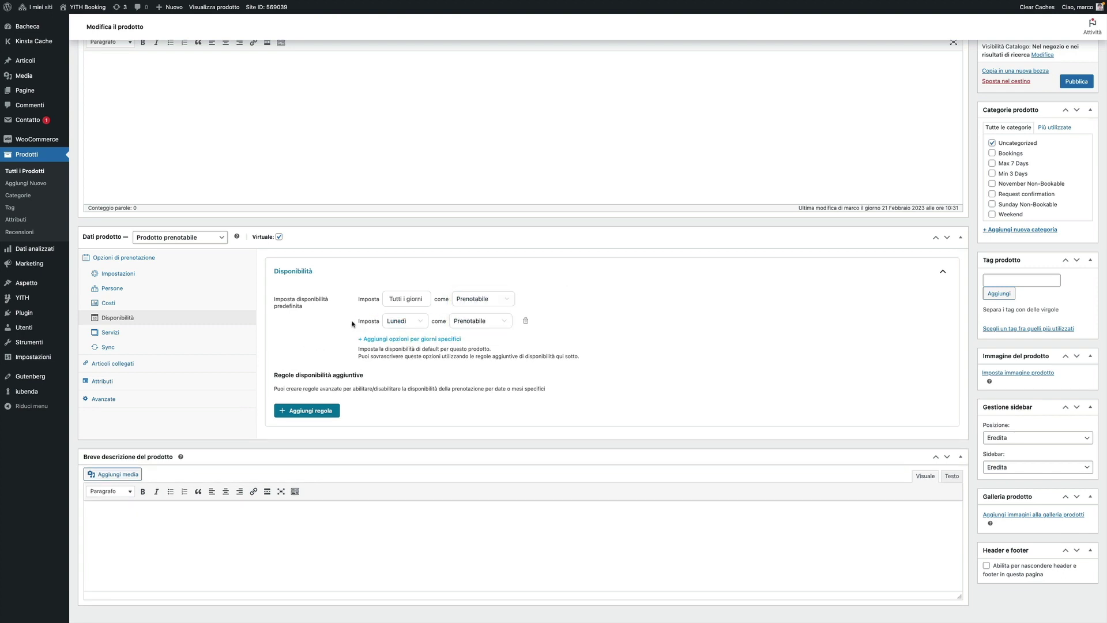
pyautogui.click(403, 322)
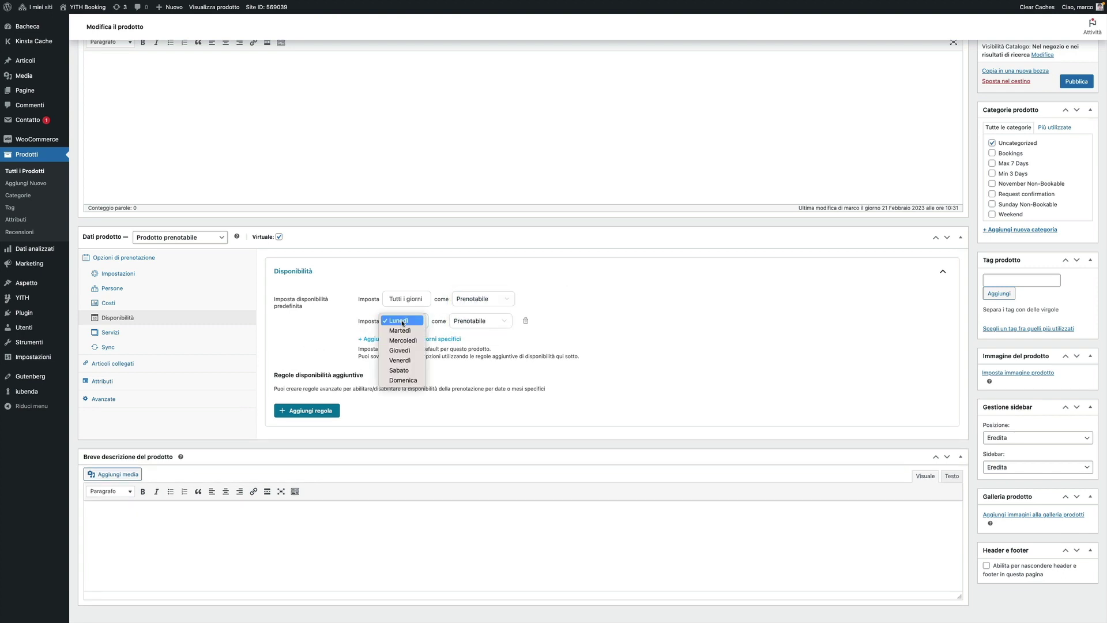
pyautogui.click(403, 380)
pyautogui.click(478, 322)
pyautogui.click(480, 330)
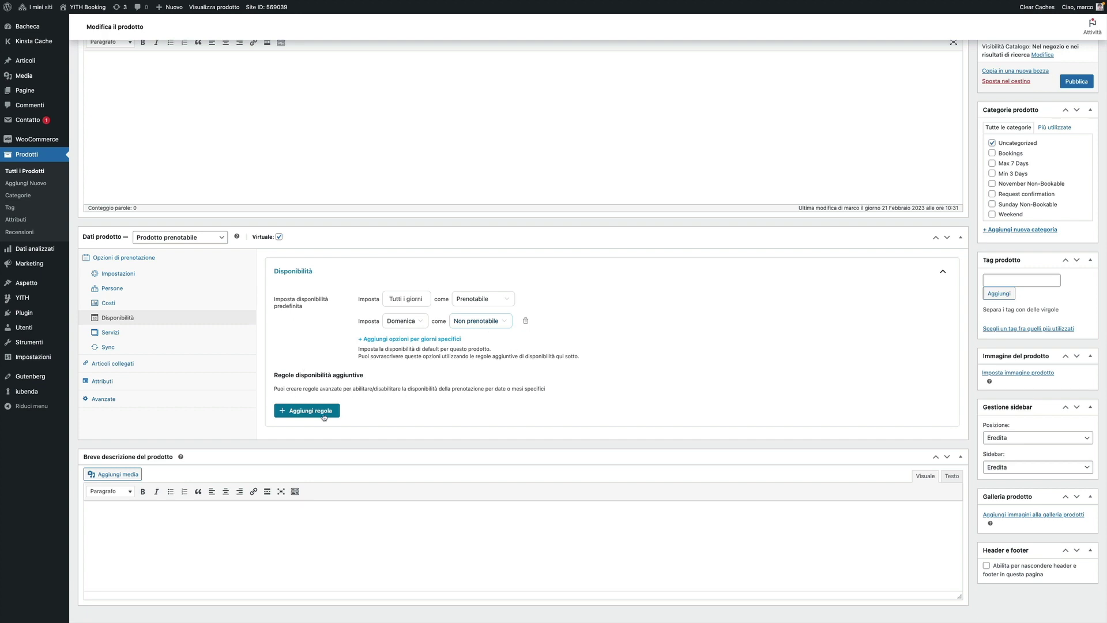
# - Create an additional availability rule named "Estate personalizzato" with the type Data specifica
pyautogui.click(311, 411)
pyautogui.scroll(-5, 311, 413)
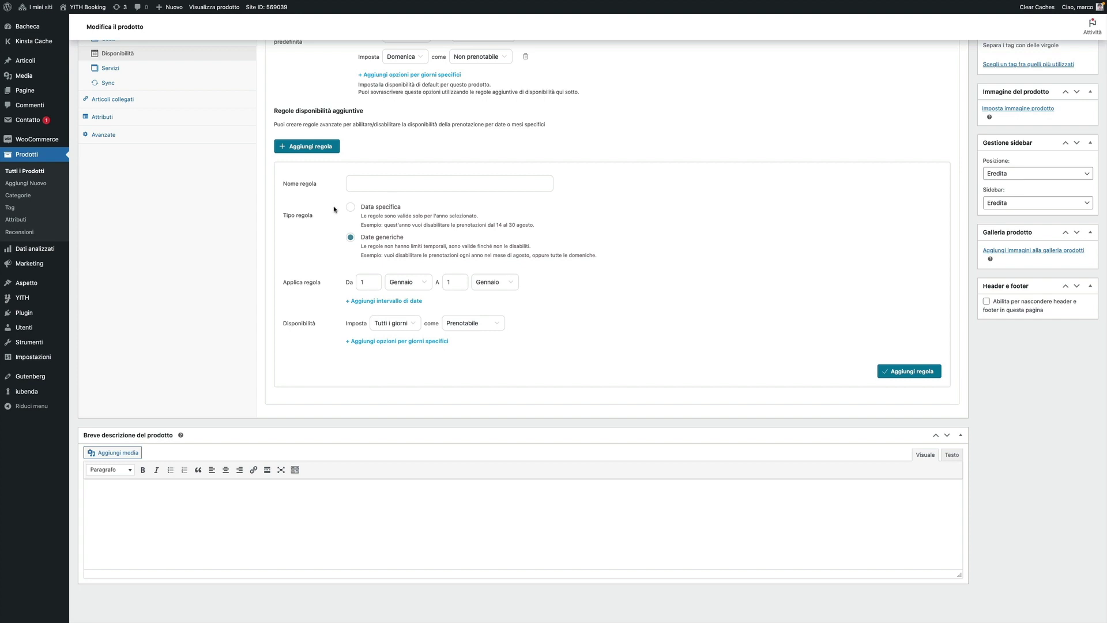
pyautogui.click(358, 183)
pyautogui.write('Estate personalizzato')
pyautogui.click(368, 208)
# - Set the availability rule's start date to 2023-07-17
pyautogui.click(393, 287)
pyautogui.click(493, 304)
pyautogui.click(493, 305)
pyautogui.click(494, 305)
pyautogui.click(493, 305)
pyautogui.click(493, 305)
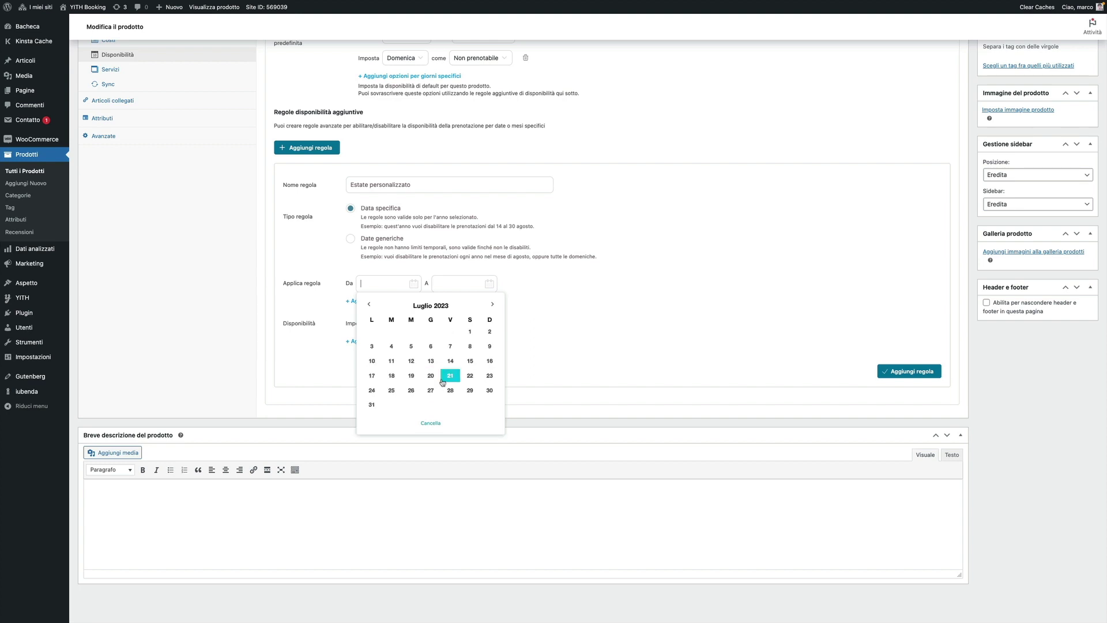
pyautogui.click(371, 376)
# - Set the availability rule's end date to 2023-07-23
pyautogui.click(489, 283)
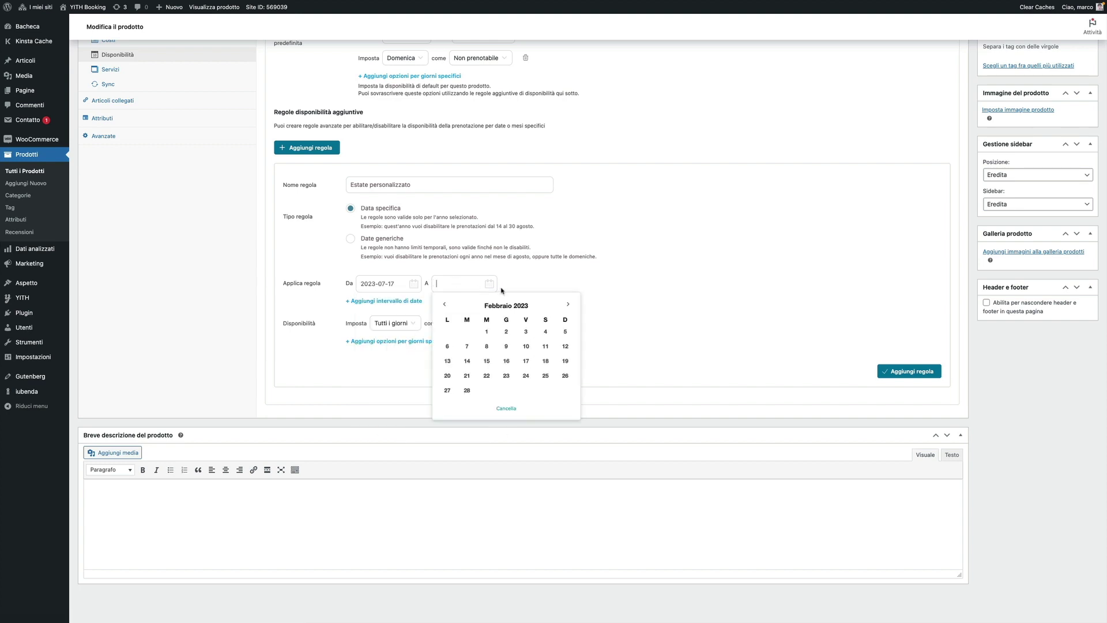
pyautogui.click(569, 304)
pyautogui.click(569, 304)
pyautogui.click(569, 304)
pyautogui.click(569, 304)
pyautogui.click(569, 304)
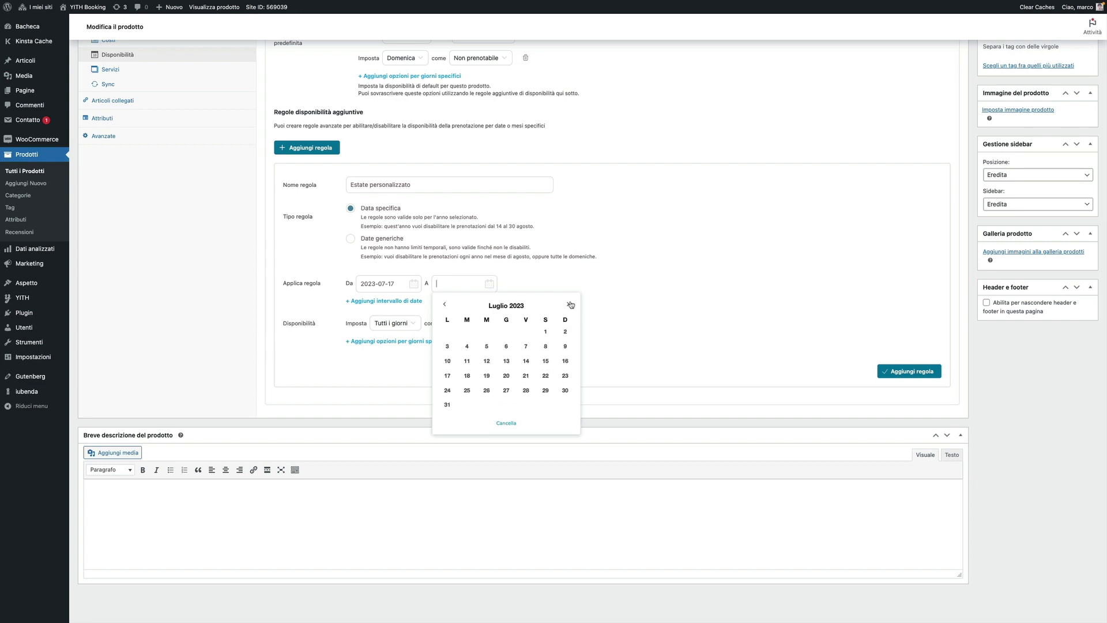
pyautogui.click(565, 376)
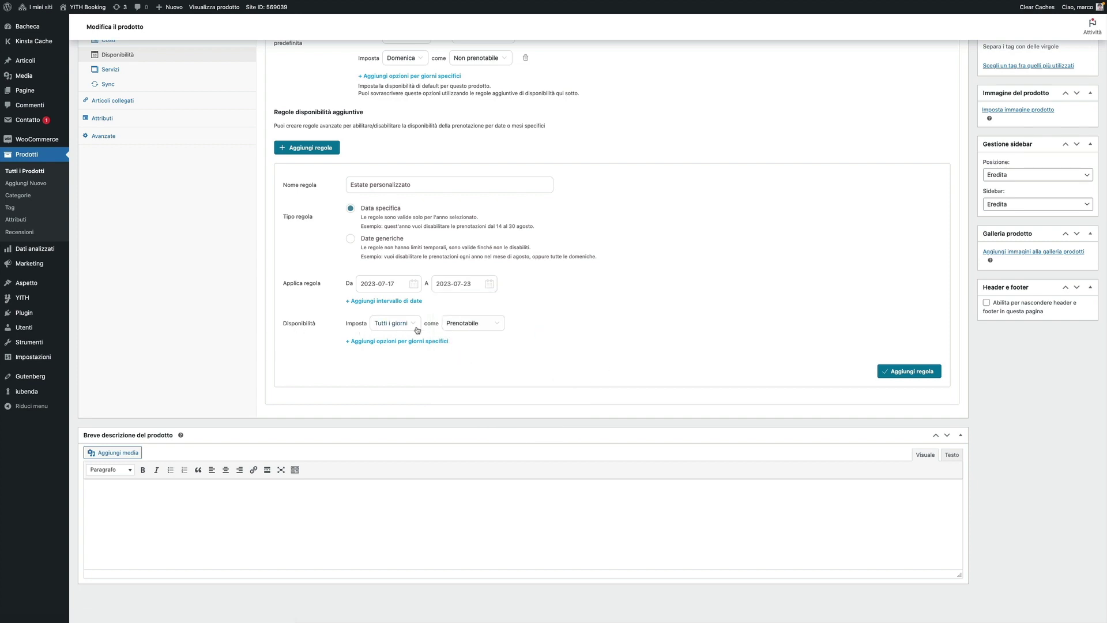
# - Set all days in the rule as Non prenotabile and add the rule to the product
pyautogui.click(464, 323)
pyautogui.click(469, 334)
pyautogui.click(894, 373)
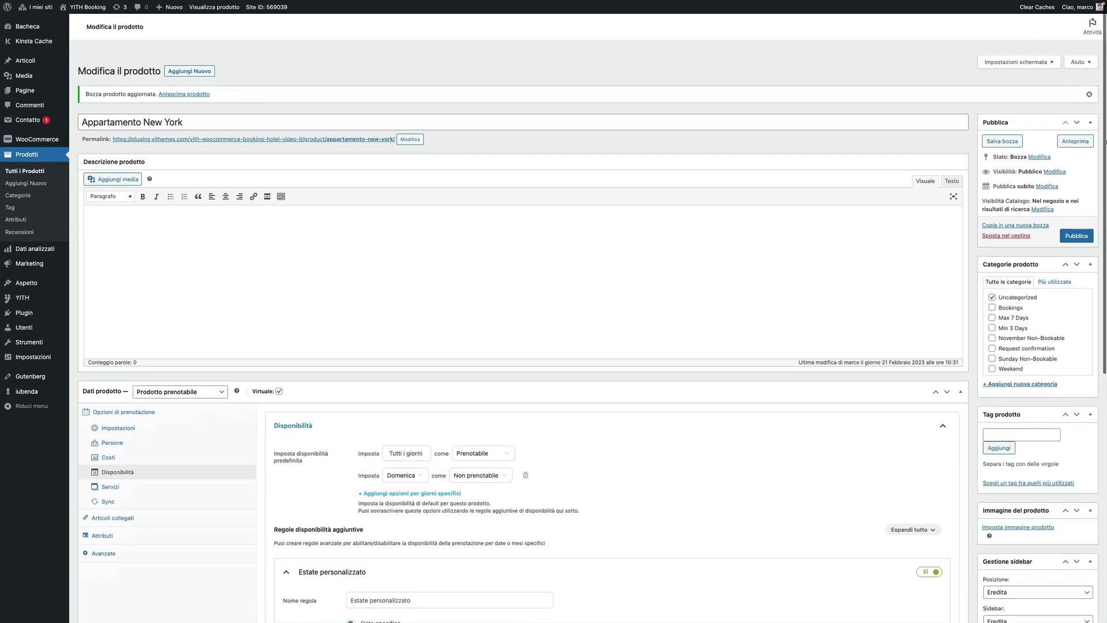
# - Save the product draft and reopen its availability settings
pyautogui.click(1010, 125)
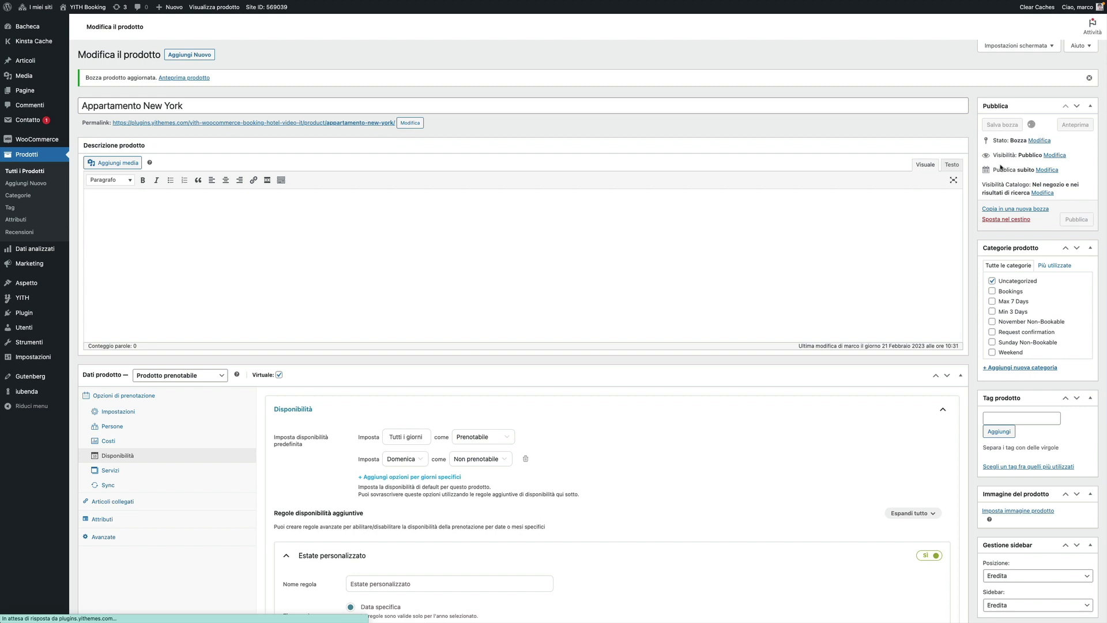
pyautogui.scroll(-3, 173, 300)
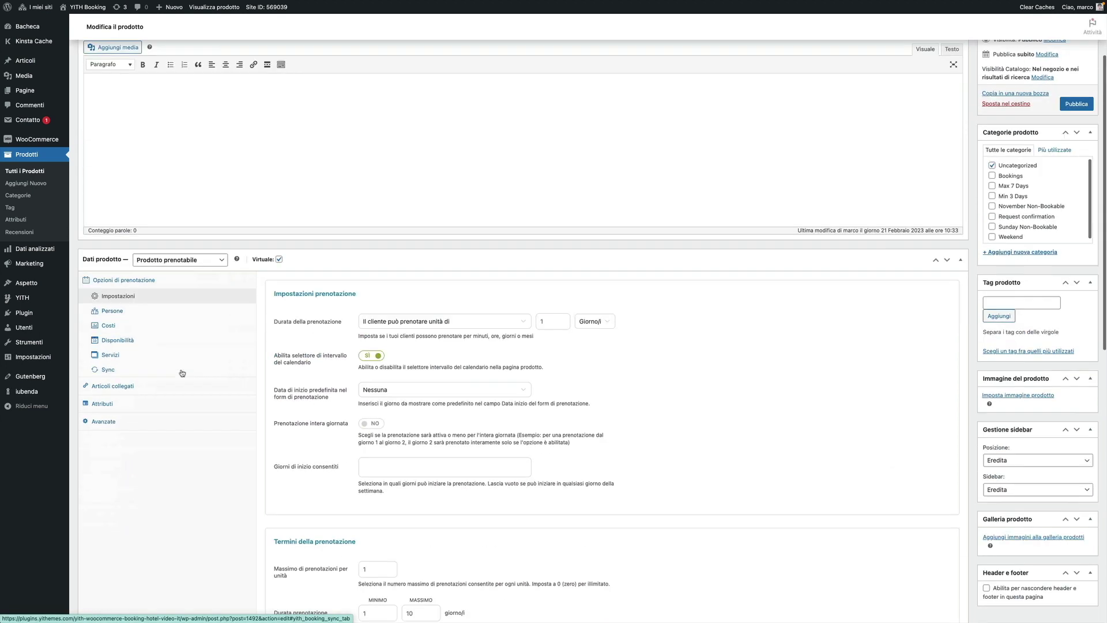
pyautogui.click(116, 257)
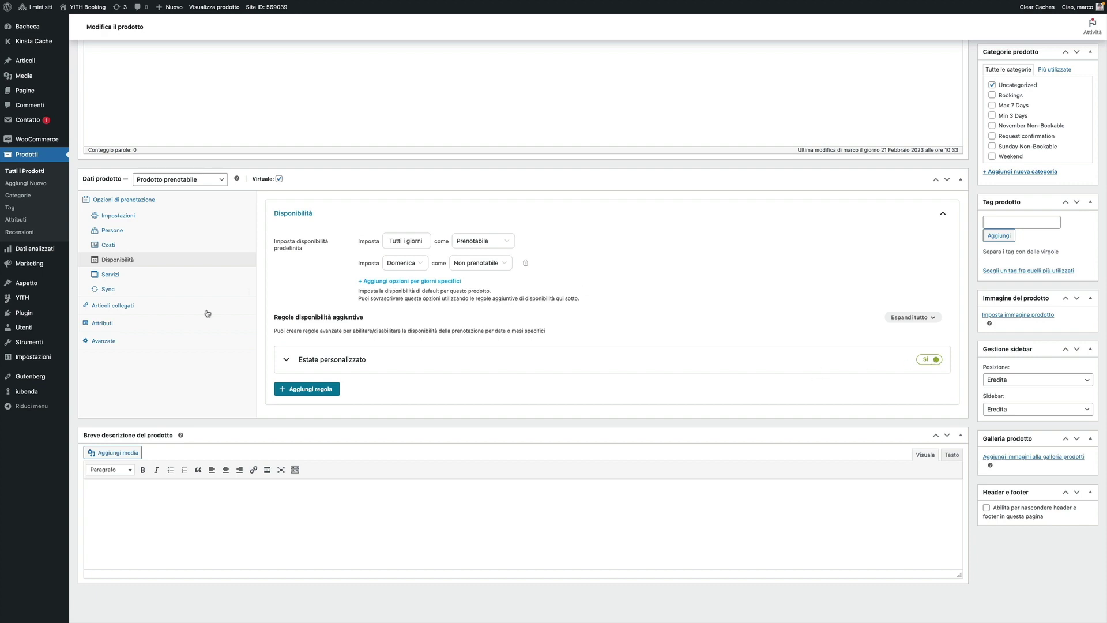
# - Assign the Air Conditioning, Breakfast and Dinner services to the product and open the global services configuration
pyautogui.click(120, 277)
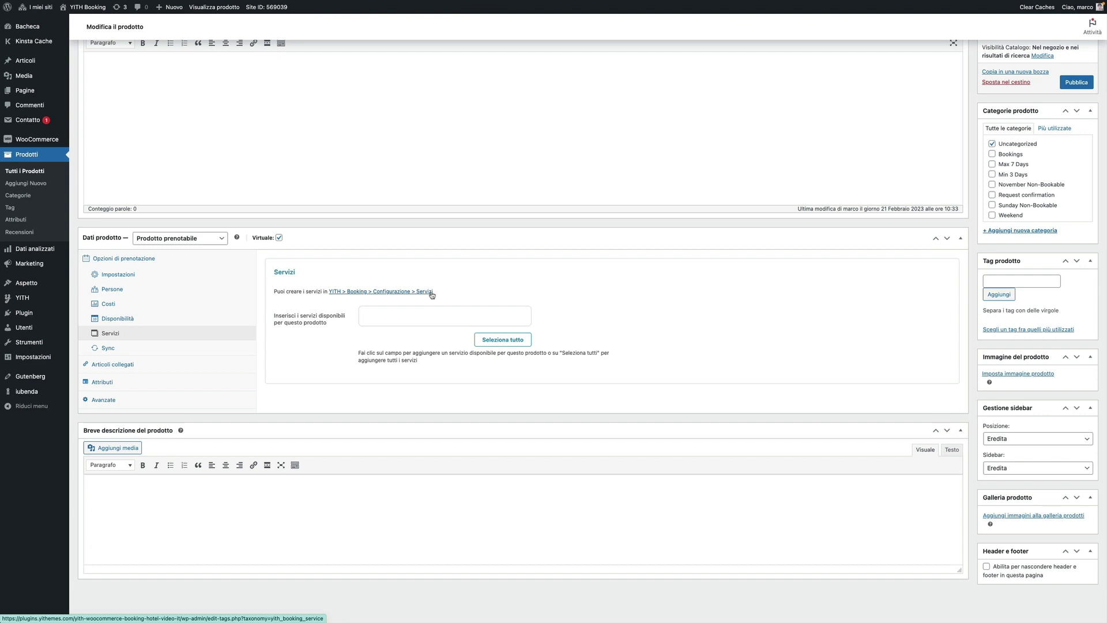
pyautogui.click(388, 317)
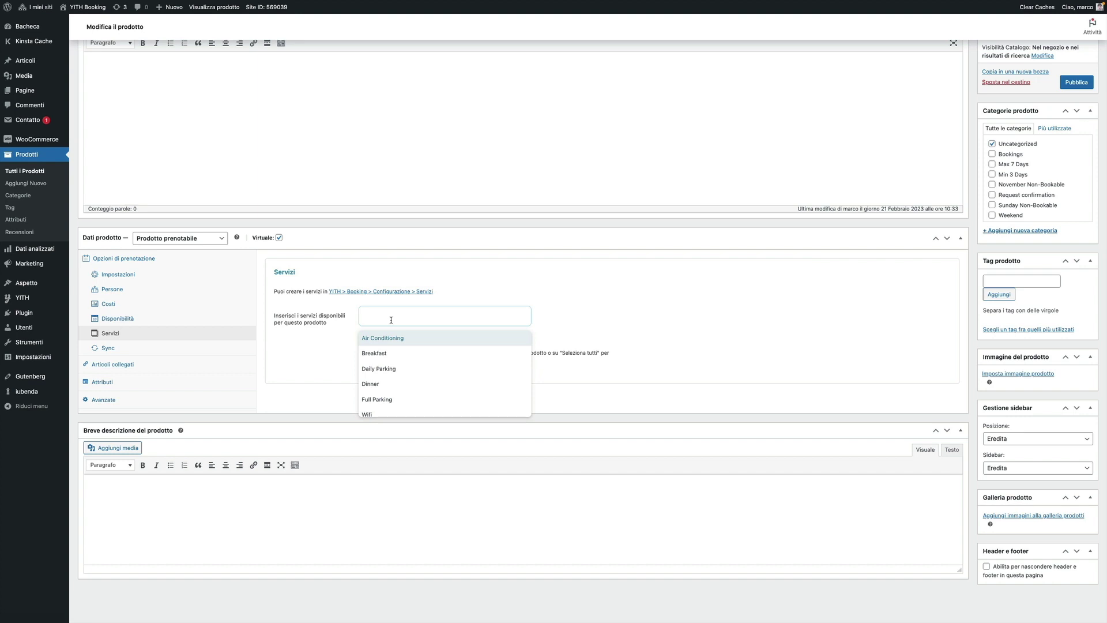
pyautogui.click(390, 339)
pyautogui.click(457, 320)
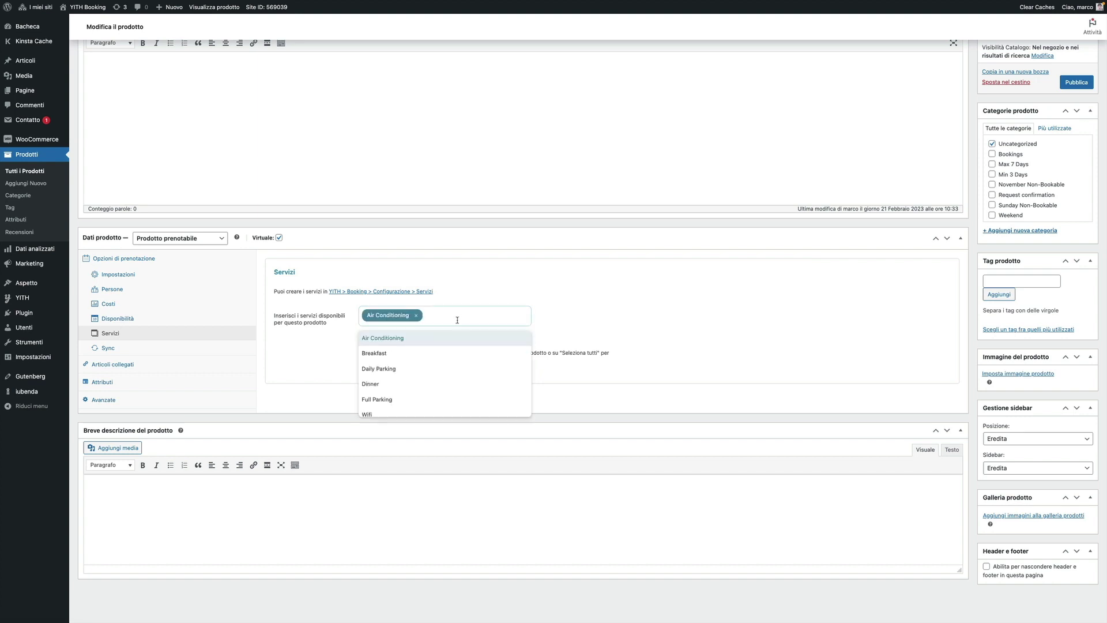
pyautogui.click(387, 355)
pyautogui.click(474, 317)
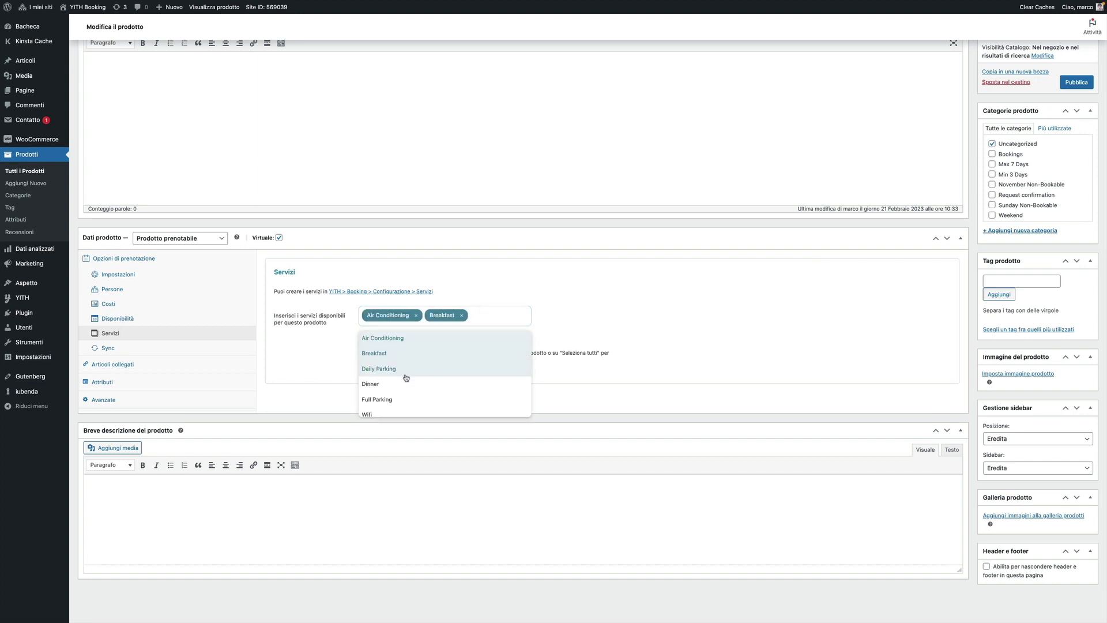
pyautogui.click(403, 384)
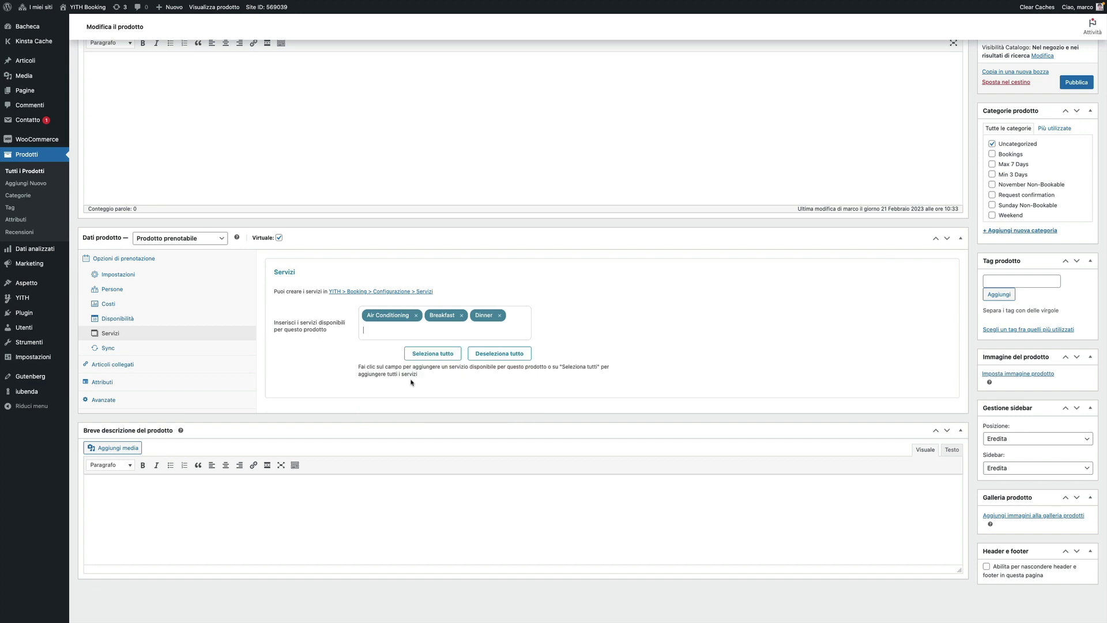
pyautogui.click(374, 293)
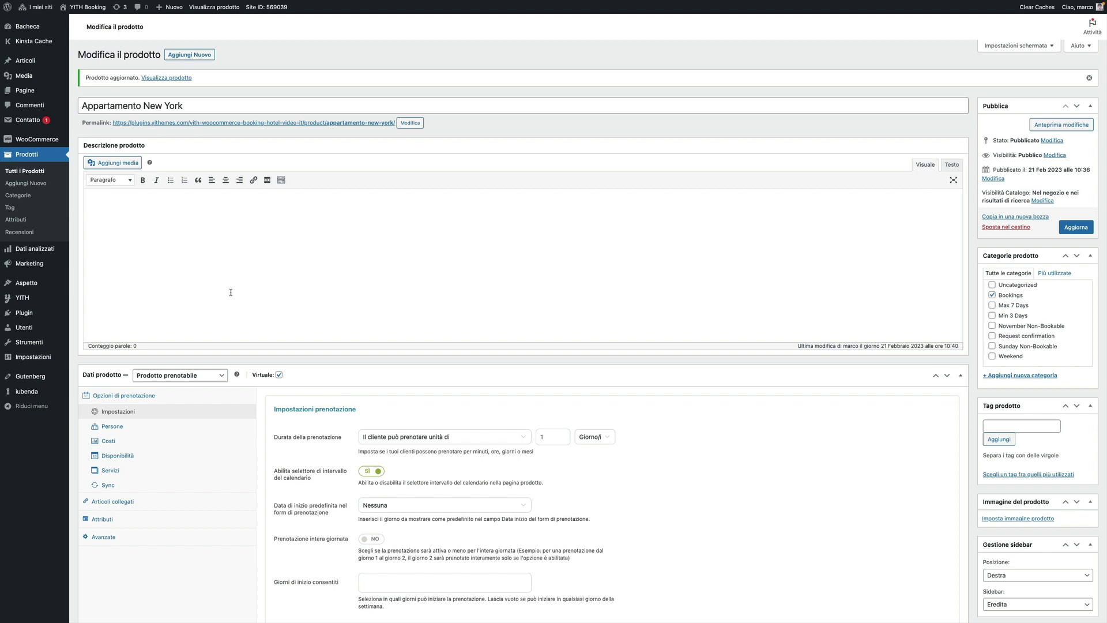
# - Set the product image to Fotolia_206458907_Subscription_Monthly_M.jpg, the bedroom photo with patterned red pillows, from the media library
pyautogui.scroll(-3, 1010, 409)
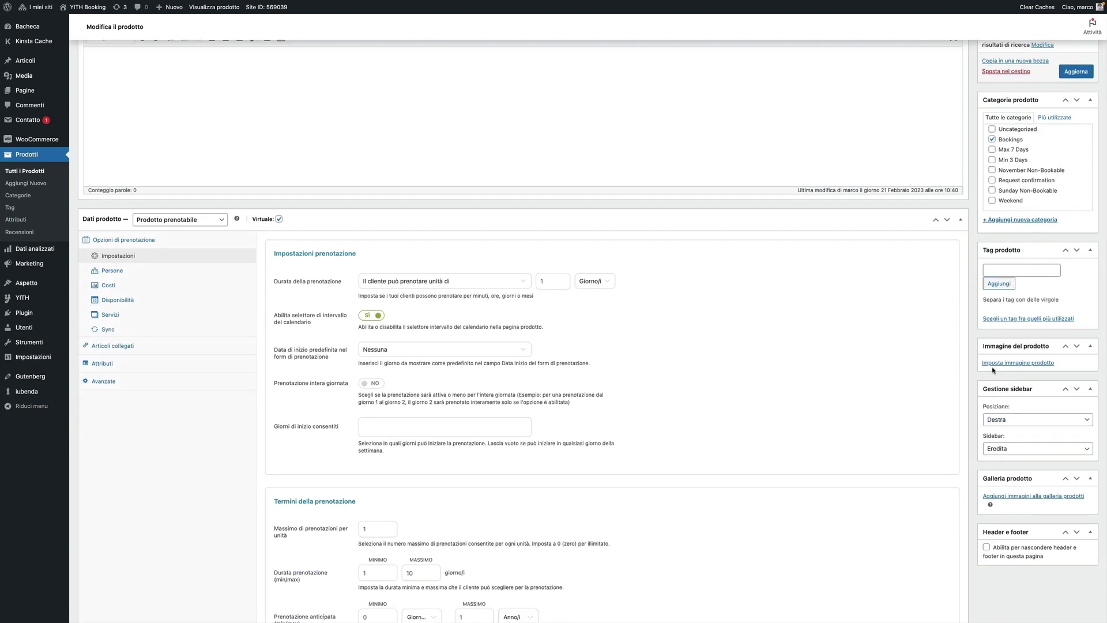
pyautogui.click(996, 368)
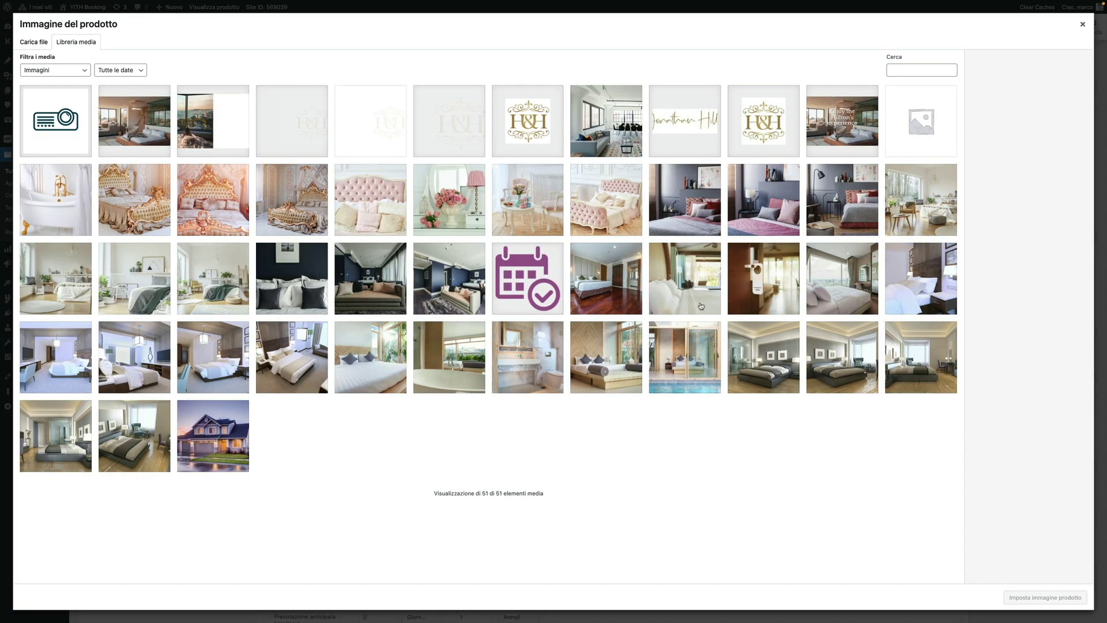
pyautogui.click(678, 223)
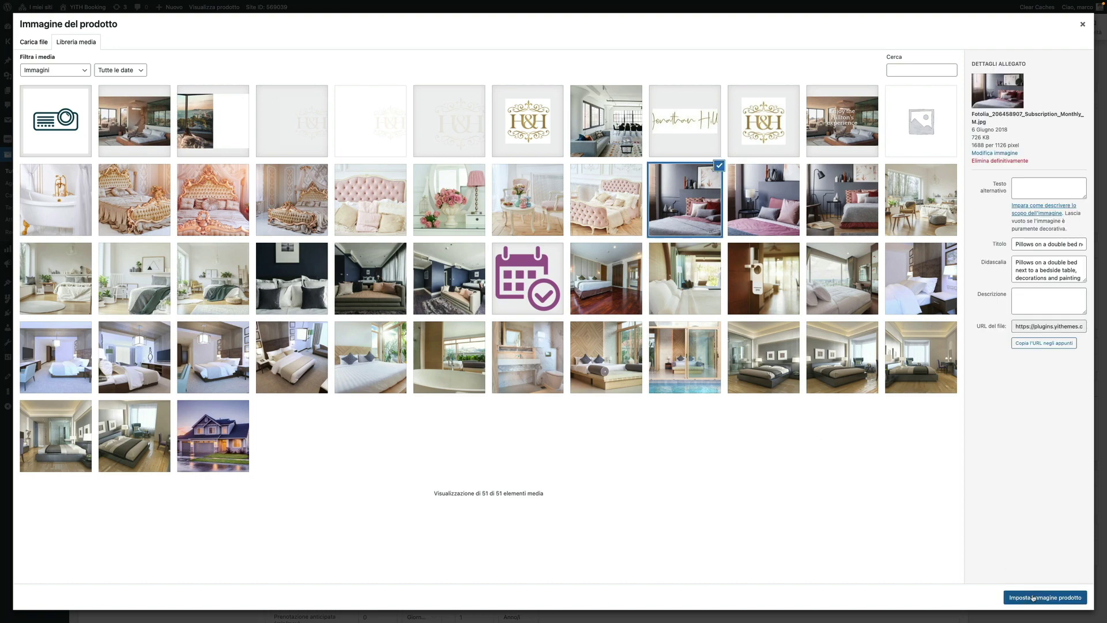
pyautogui.click(1045, 597)
# - Add the three interior photos that follow the product image in the media library to the product gallery
pyautogui.scroll(-2, 1031, 540)
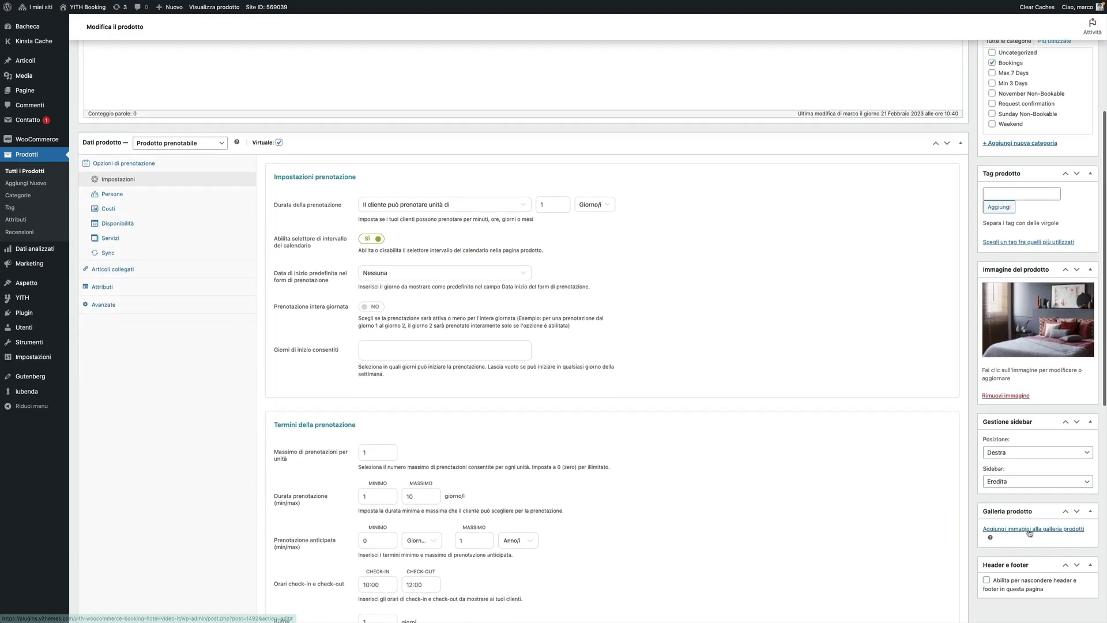
pyautogui.click(1030, 530)
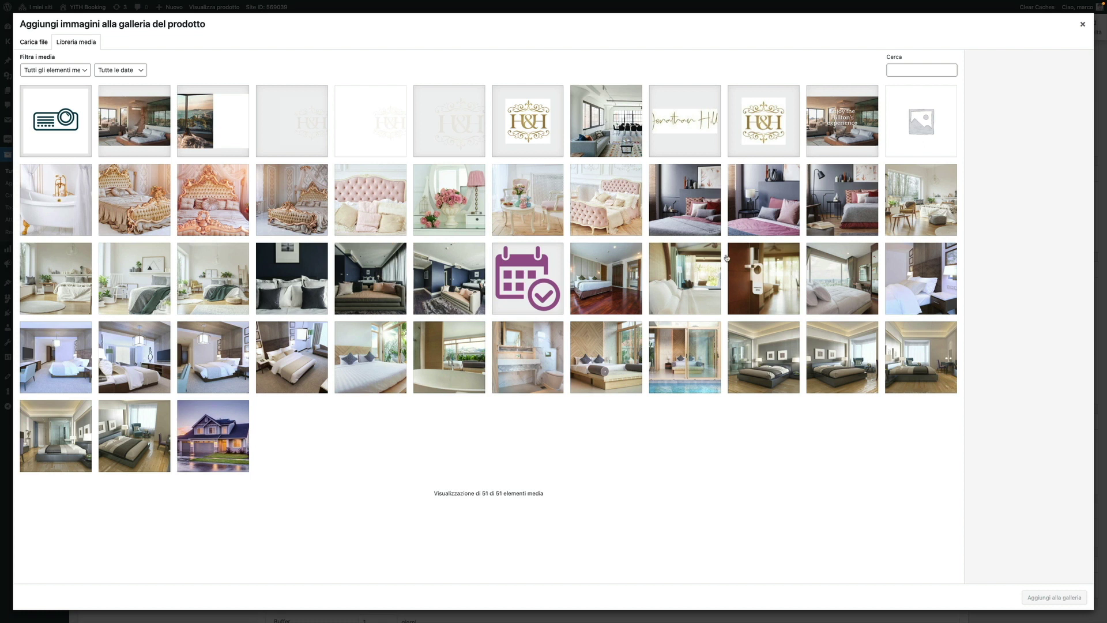
pyautogui.click(780, 203)
pyautogui.click(843, 208)
pyautogui.click(909, 214)
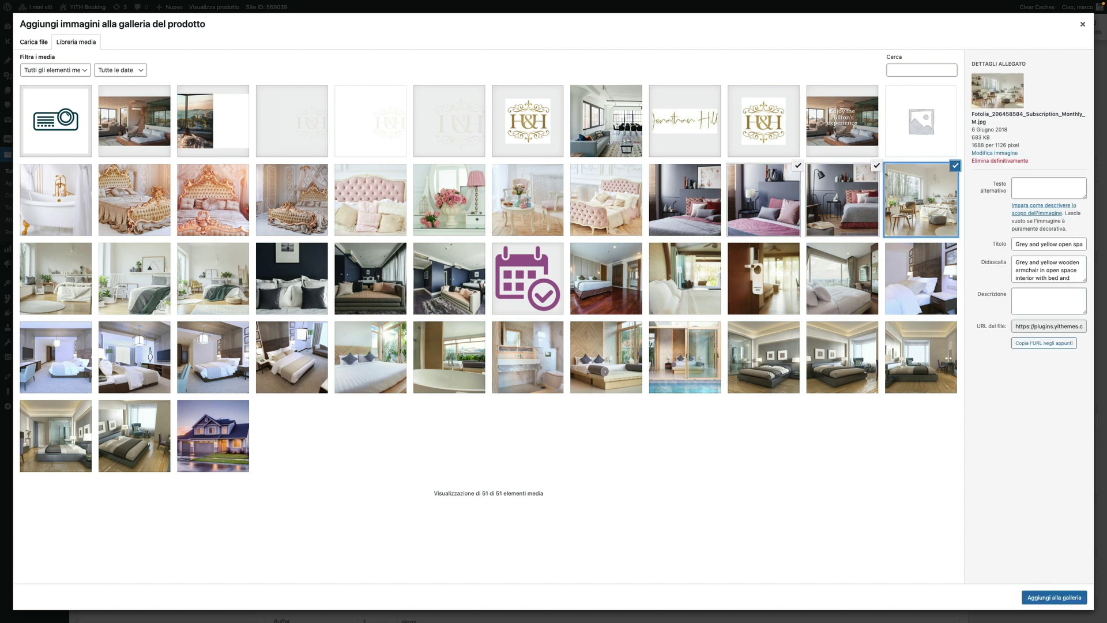
pyautogui.click(1063, 599)
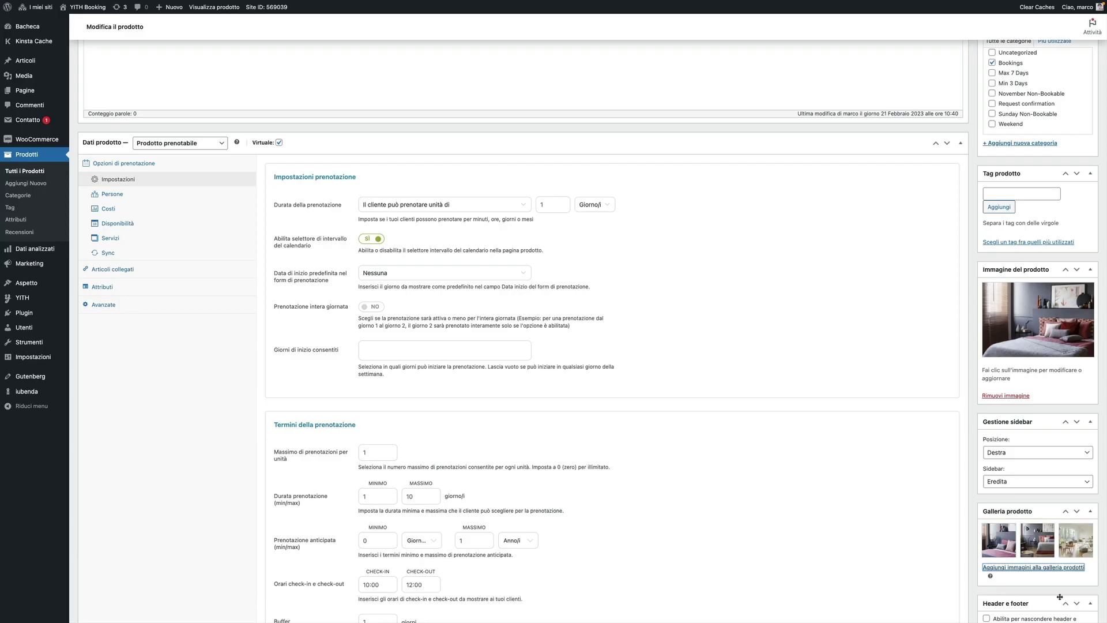
# - Update the published product with its new image and gallery
pyautogui.scroll(3, 1050, 584)
pyautogui.scroll(2, 1050, 585)
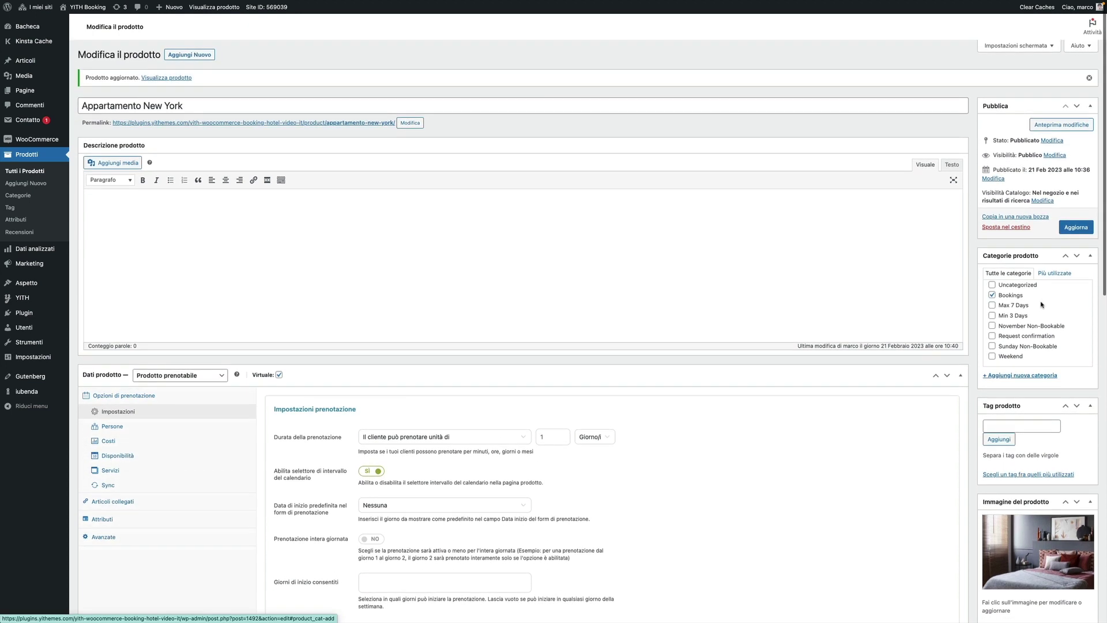
pyautogui.click(1077, 229)
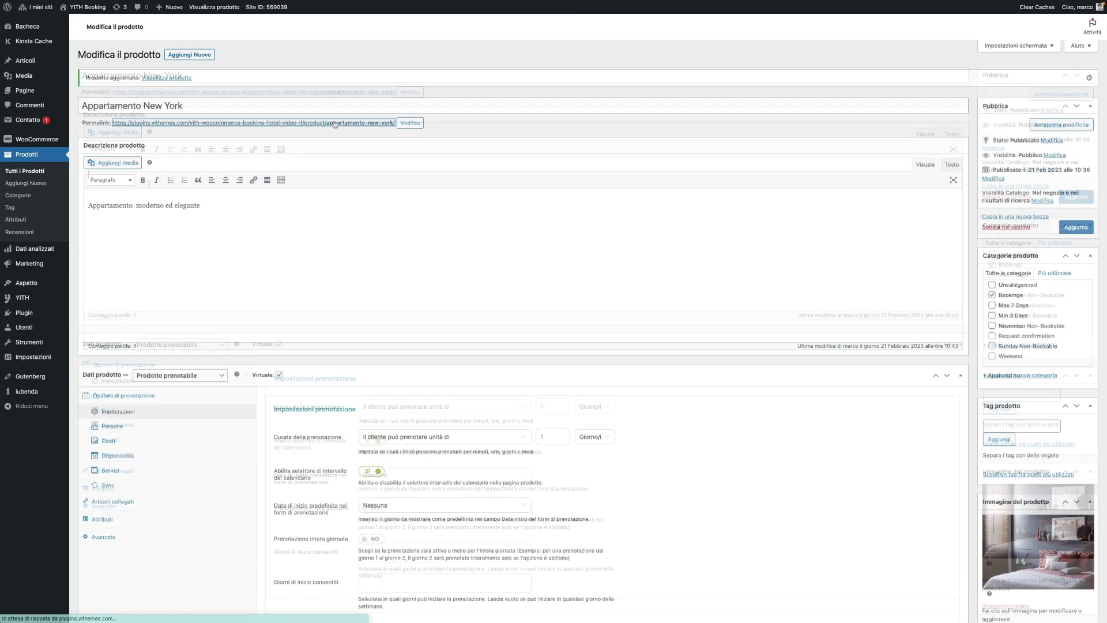
# - Open the product's public page and look over its title, description and booking form
pyautogui.click(333, 122)
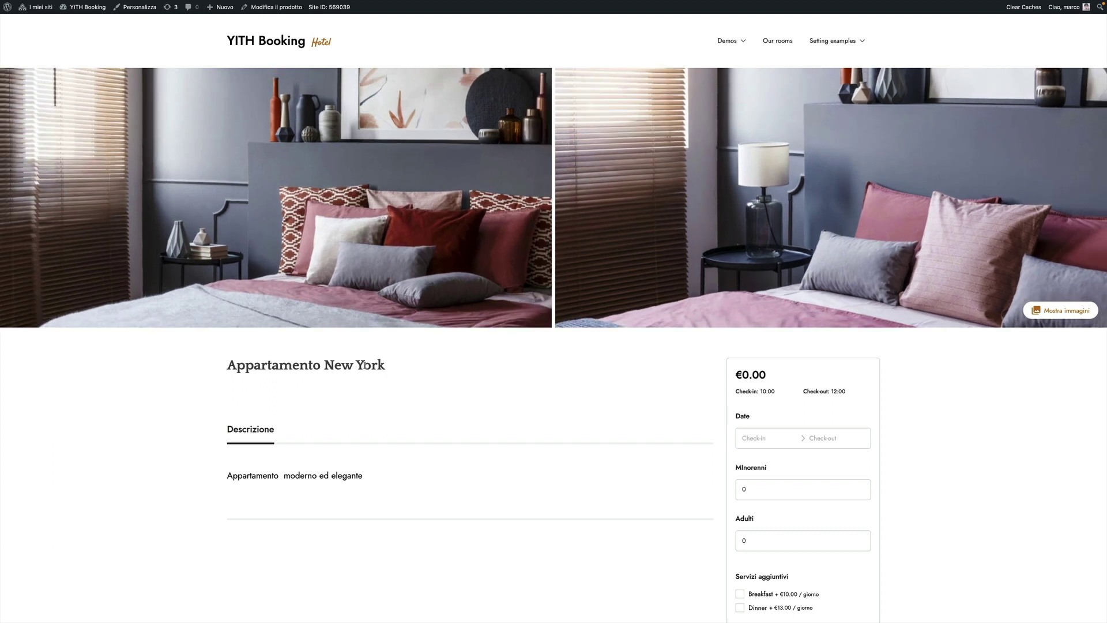
pyautogui.moveTo(262, 367); pyautogui.dragTo(407, 373)
pyautogui.click(410, 372)
pyautogui.scroll(-3, 770, 436)
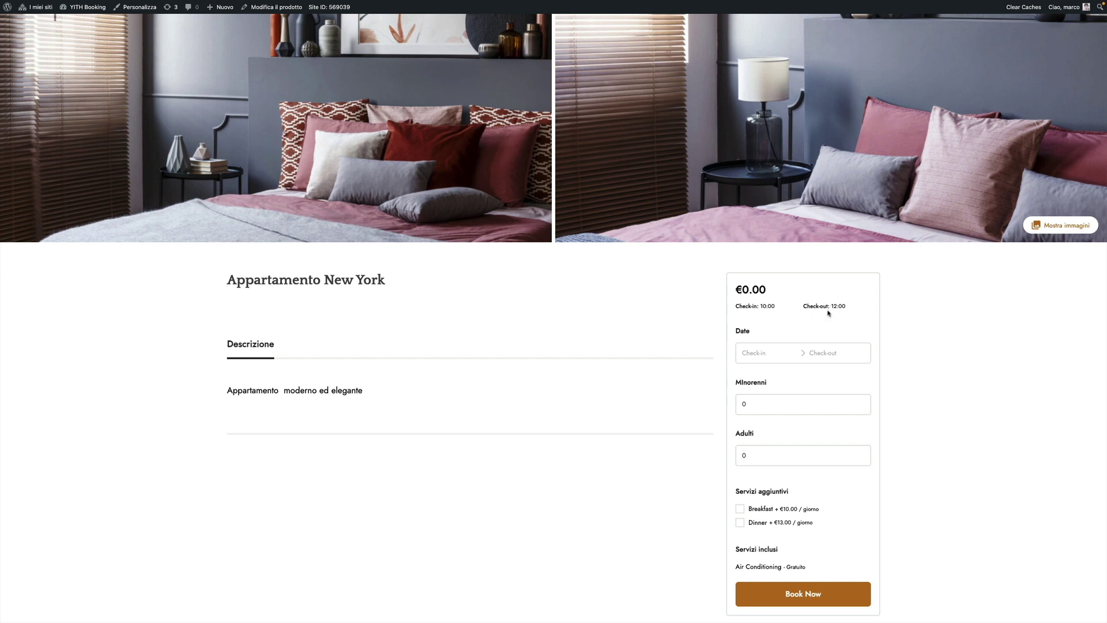
# - Check the available check-in dates up to Luglio 2023 in the booking form, and review its people and services options
pyautogui.click(761, 352)
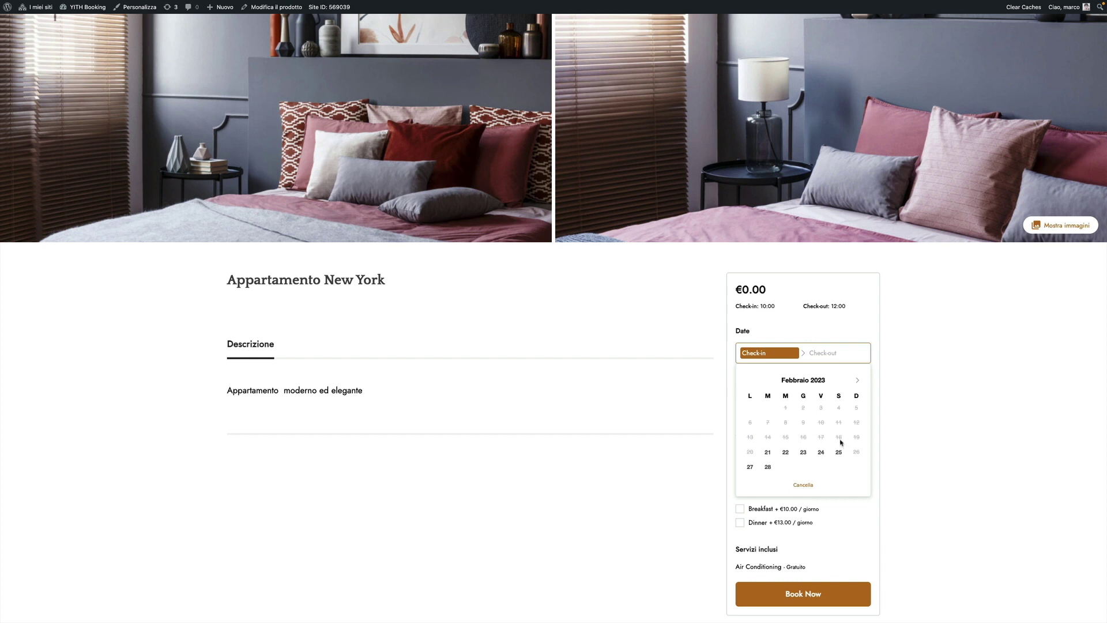
pyautogui.click(858, 381)
pyautogui.click(858, 382)
pyautogui.click(858, 381)
pyautogui.click(858, 382)
pyautogui.click(858, 382)
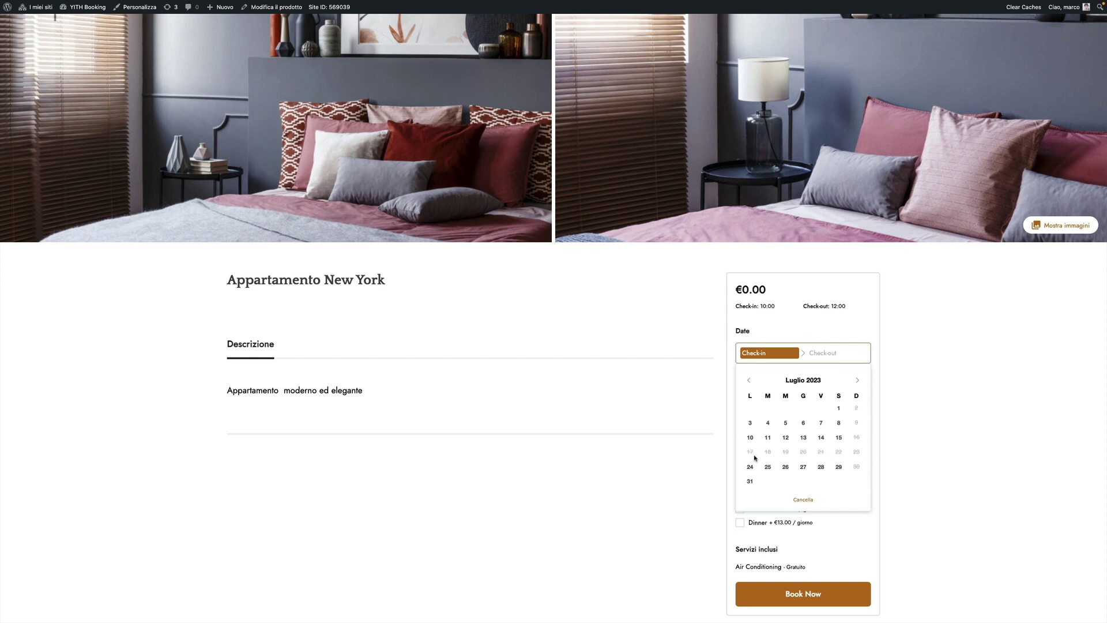
pyautogui.click(871, 339)
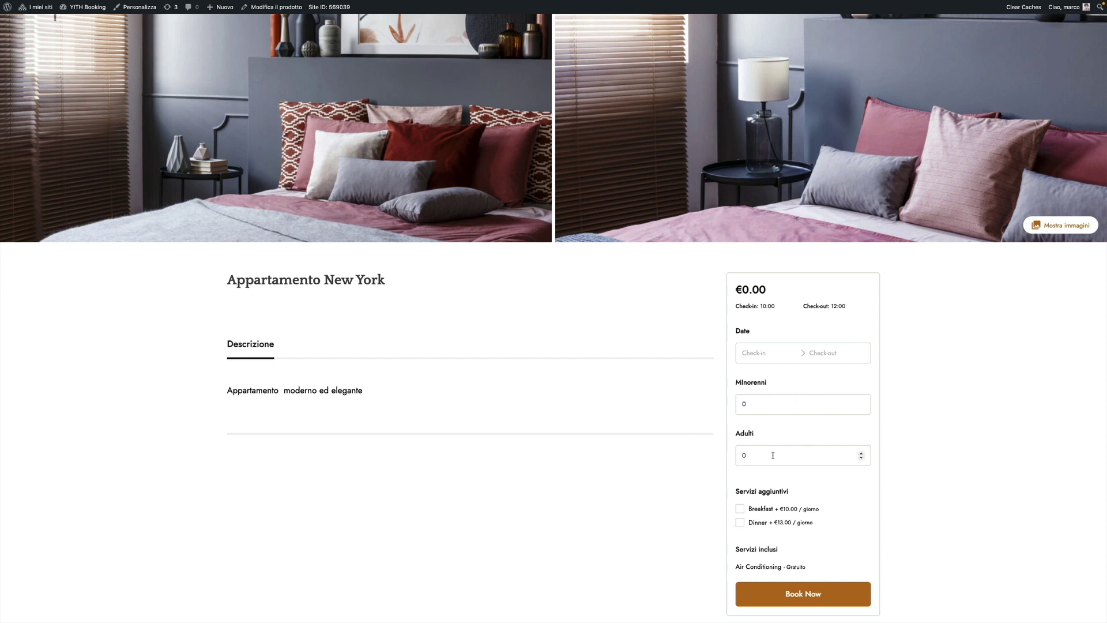
pyautogui.scroll(-1, 761, 455)
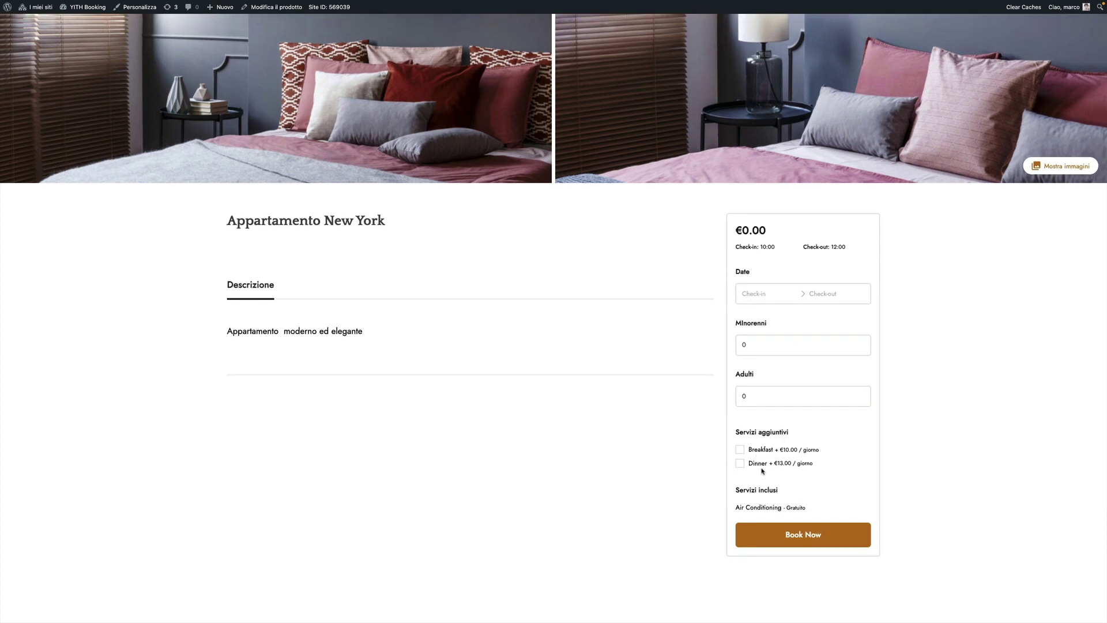